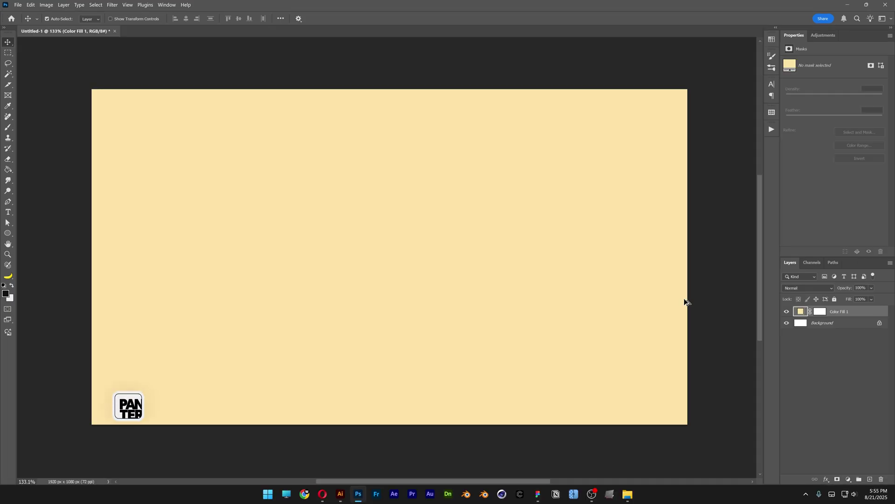
Place the Stickers-10 artwork on the canvas and scale it proportionally to about 166%.
key(ctrl+alt+i)
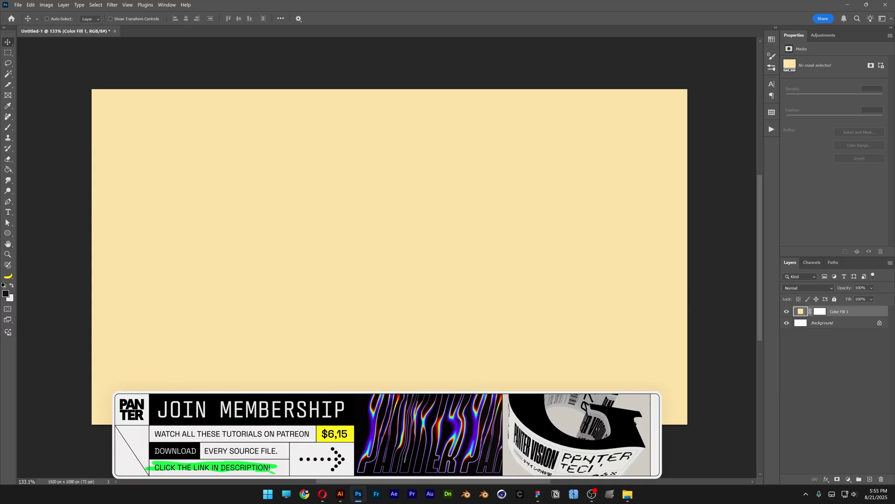
drag(452, 174, 348, 258)
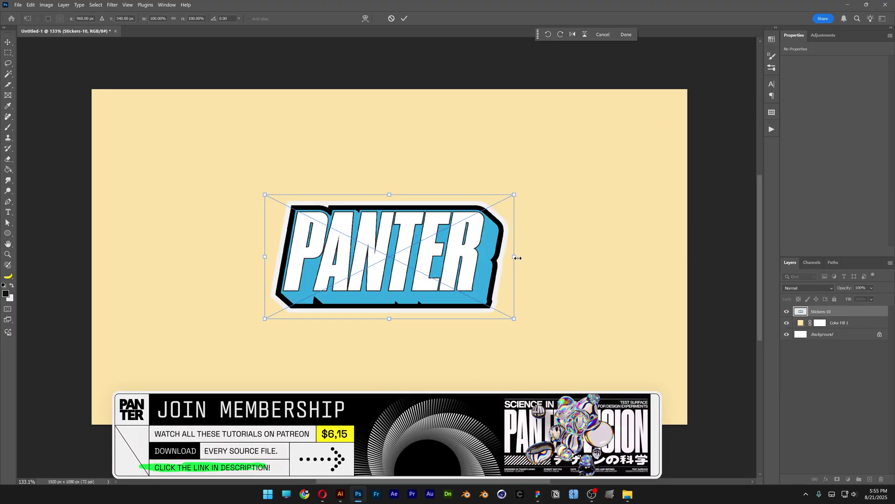
drag(518, 258, 600, 257)
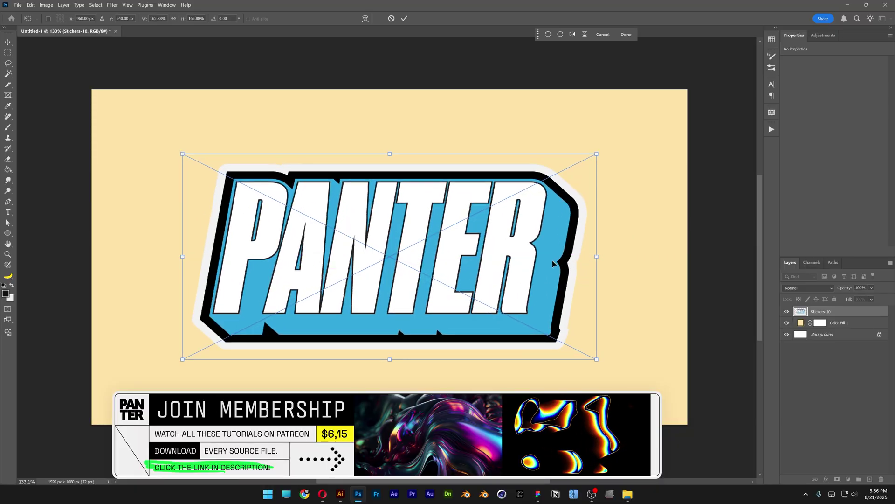
key(Return)
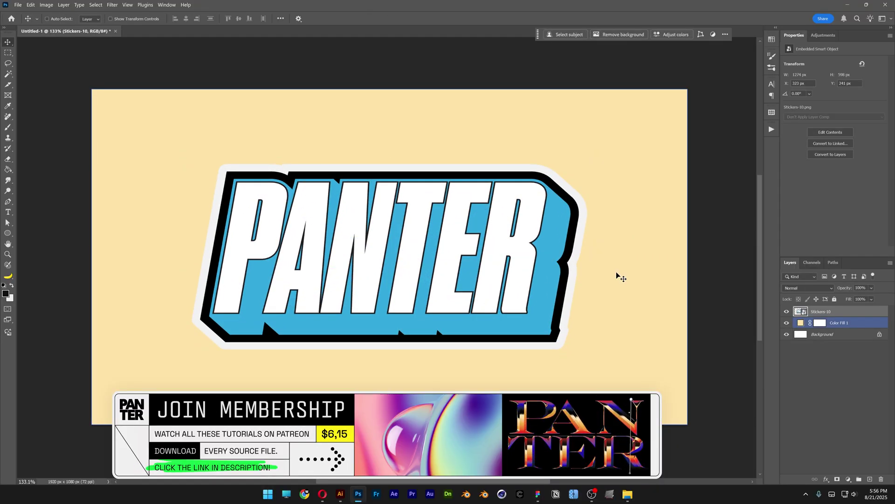
Convert the placed Stickers-10 layer to a smart object and rename it Sticker.
click(849, 312)
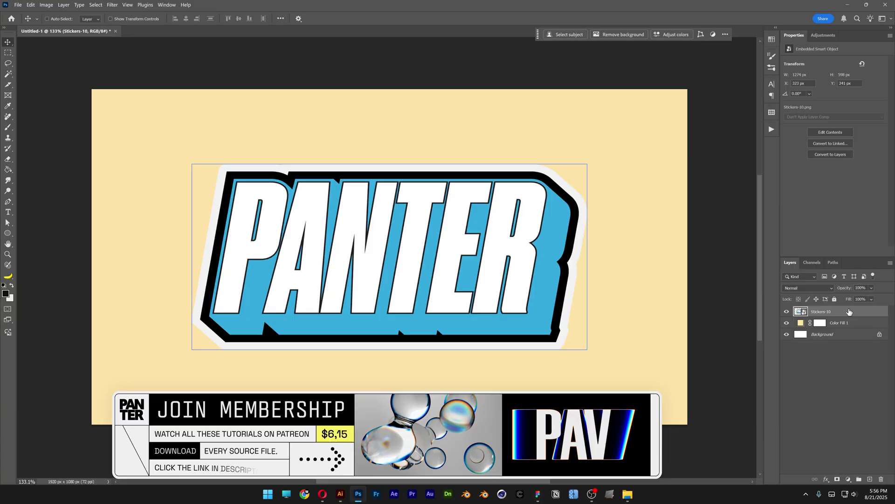
right_click(849, 312)
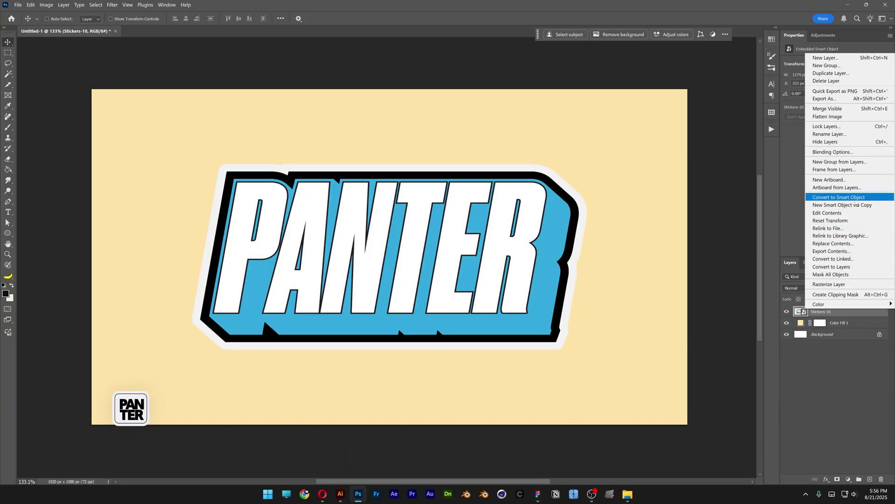
click(872, 198)
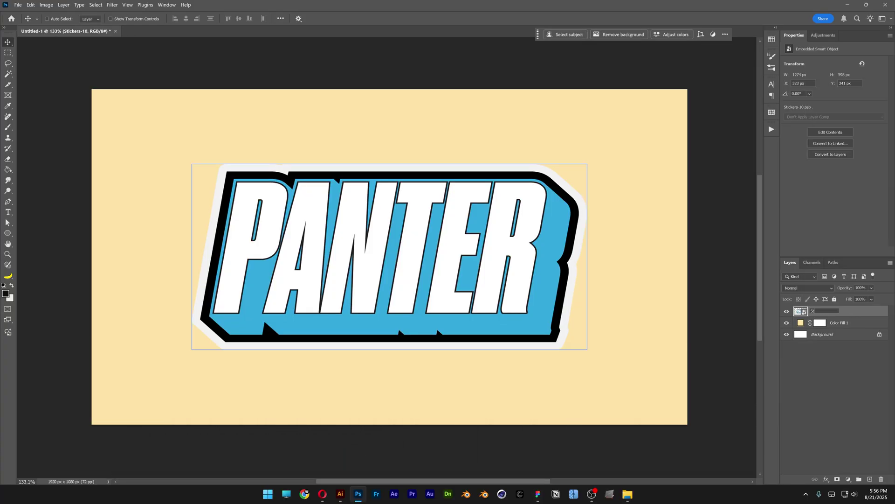
text(Sticker)
key(Return)
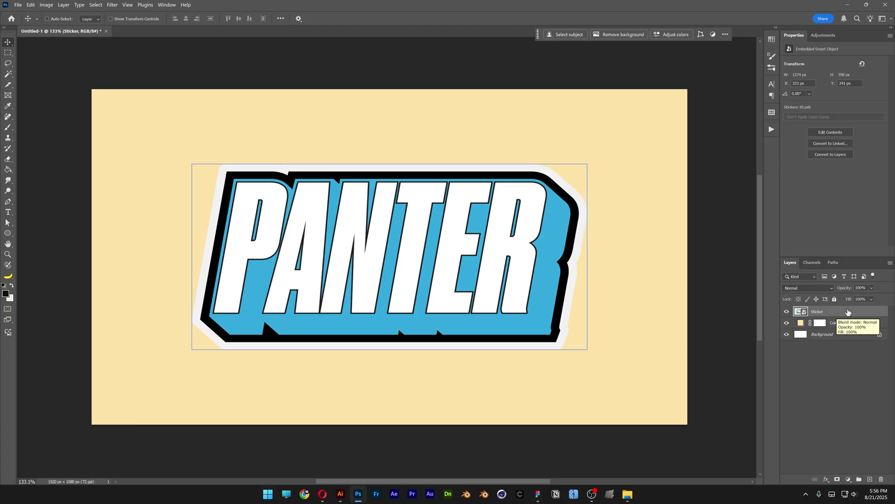
Add a black Multiply drop shadow to the Sticker layer with 80% opacity.
double_click(843, 312)
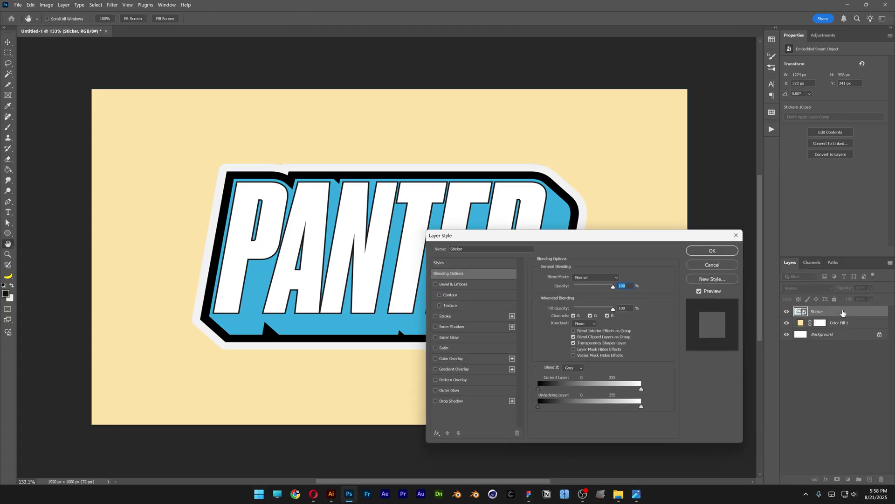
click(451, 402)
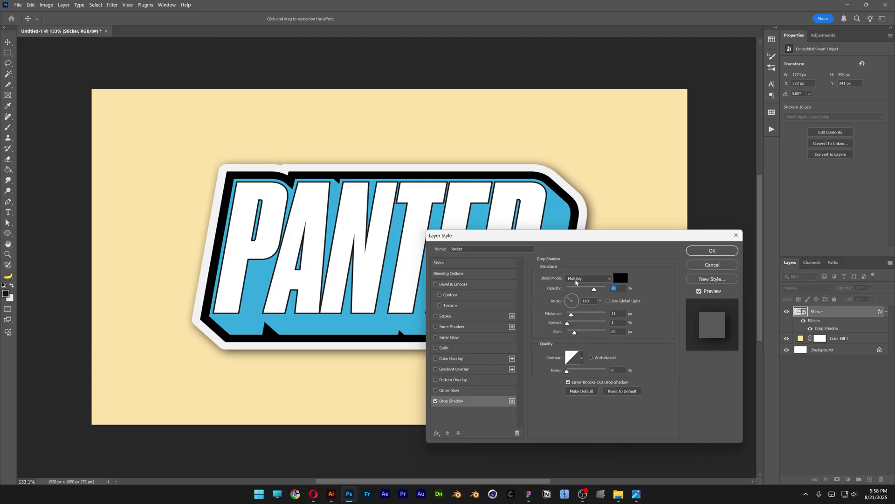
click(619, 279)
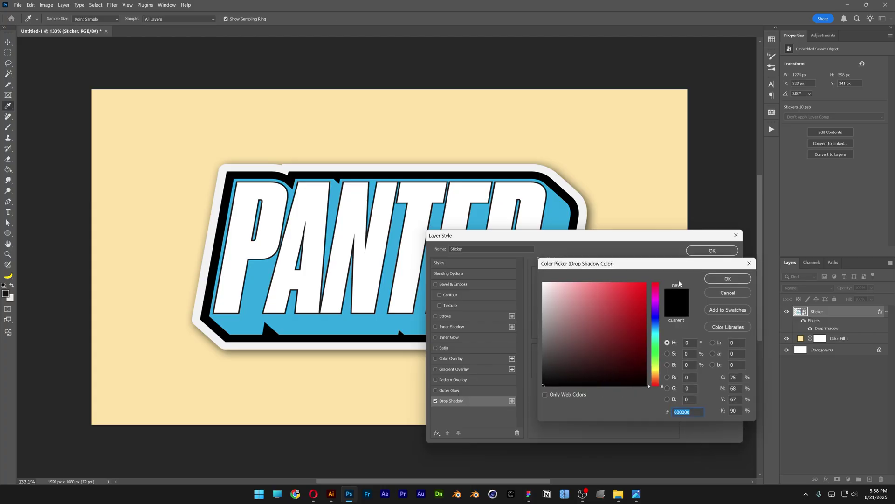
click(721, 279)
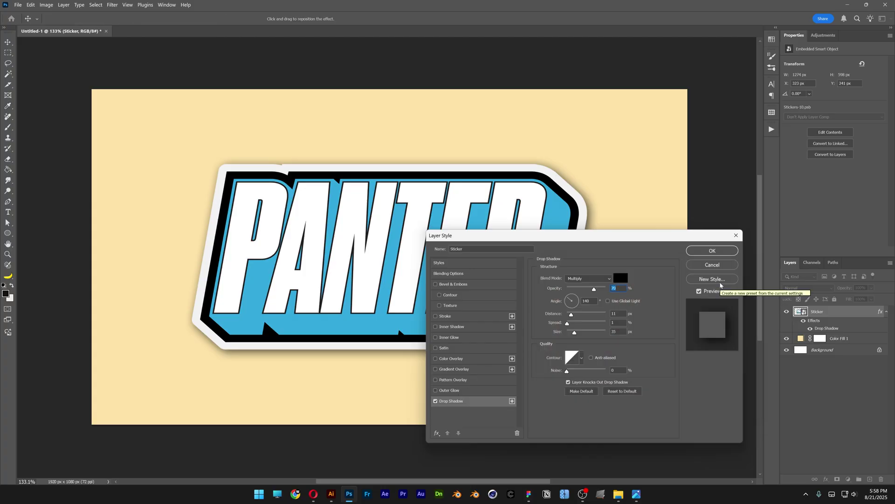
text(80)
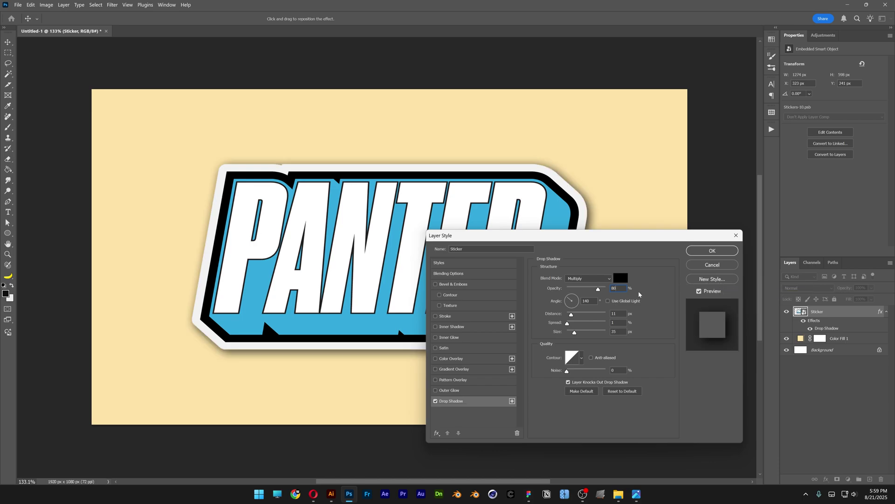
Set the drop shadow's distance to 5 px, spread to 0%, size to 7 px and angle to 75°.
key(Tab)
key(Tab)
text(3)
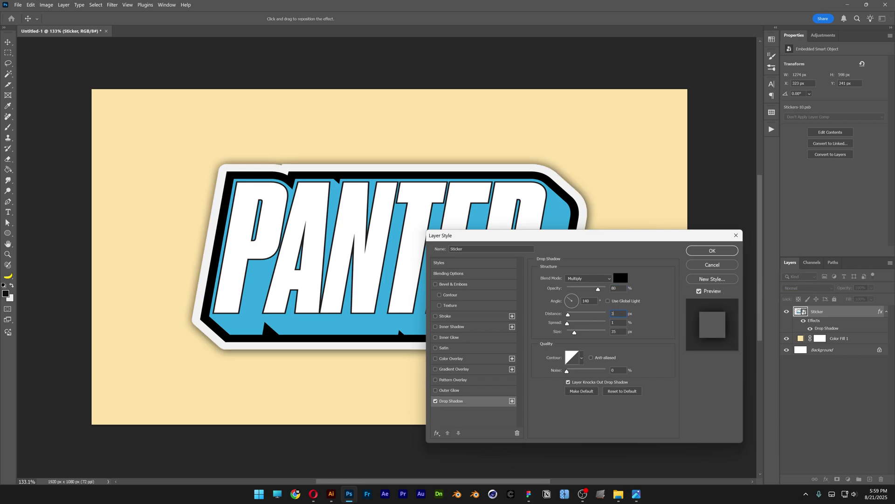
text(0)
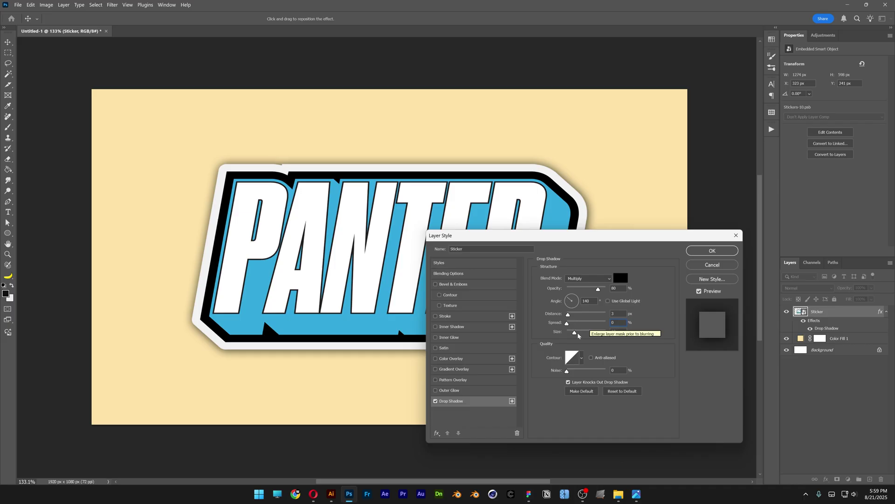
drag(575, 332, 570, 315)
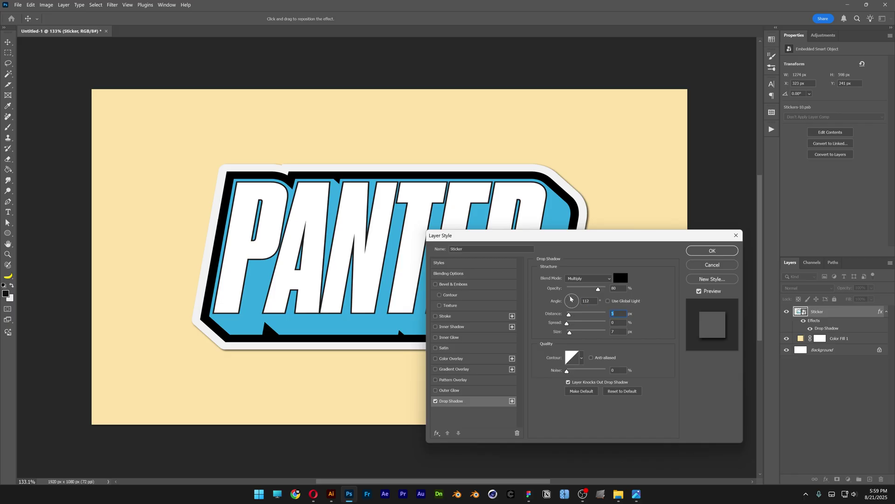
drag(570, 299, 574, 295)
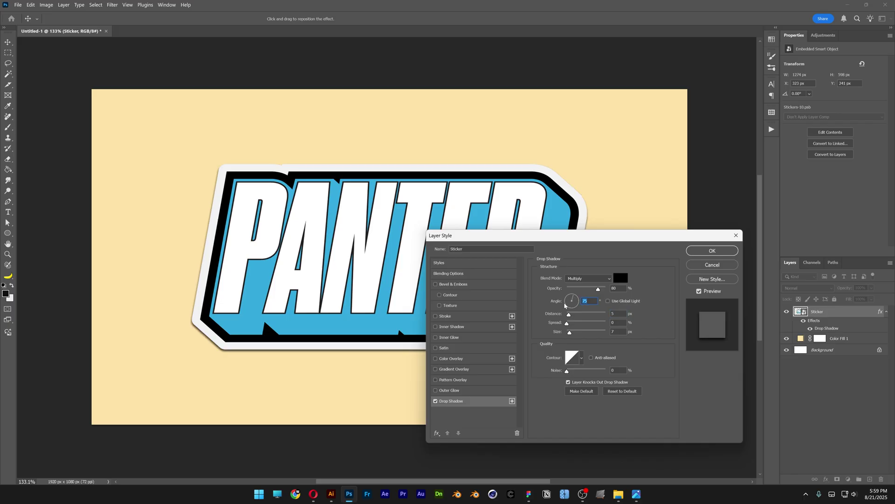
Add an outer glow to the sticker with Multiply blending, 25% opacity and black as its colour.
click(455, 391)
click(574, 278)
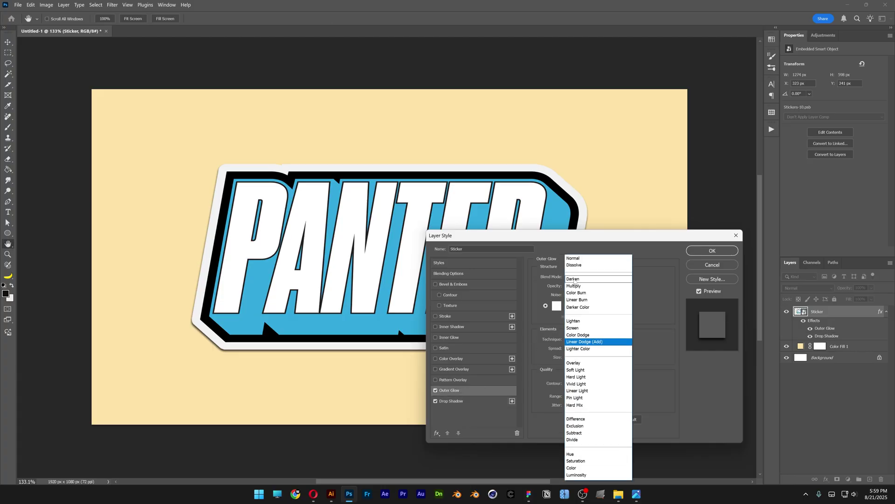
click(578, 286)
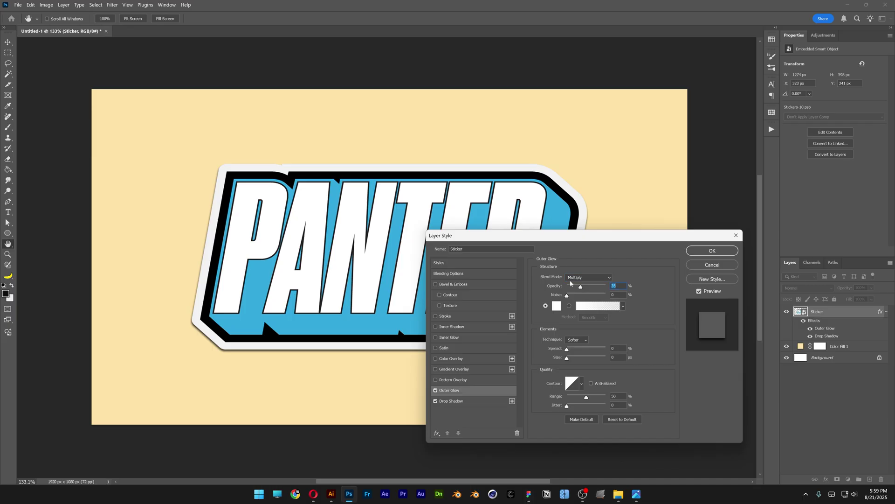
click(557, 305)
drag(559, 308, 527, 399)
click(718, 280)
Set the outer glow's size to 2 px and increase it slightly, moving the dialog aside to check the edge.
click(617, 357)
drag(625, 236, 339, 237)
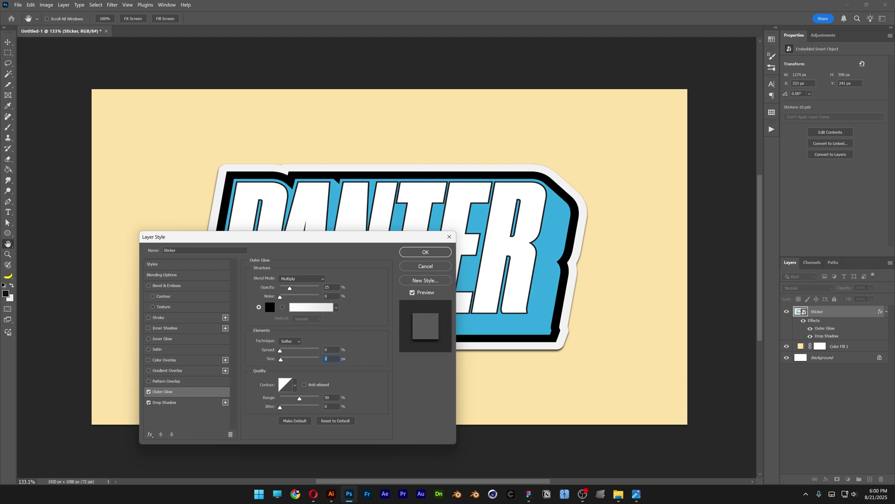
key(Up)
key(Up)
drag(294, 241, 584, 256)
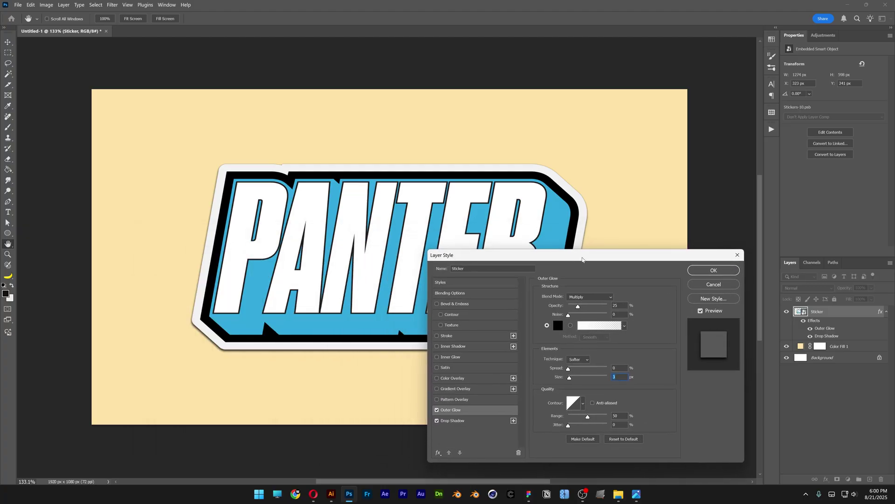
Add a Linear Dodge (Add) inner glow with 90% opacity, 4% choke and 5 px size, and apply the layer style.
click(454, 353)
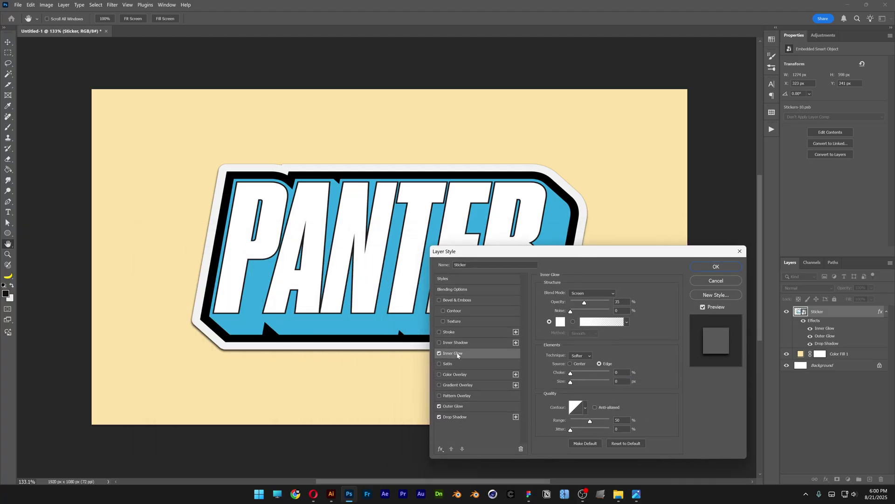
click(590, 294)
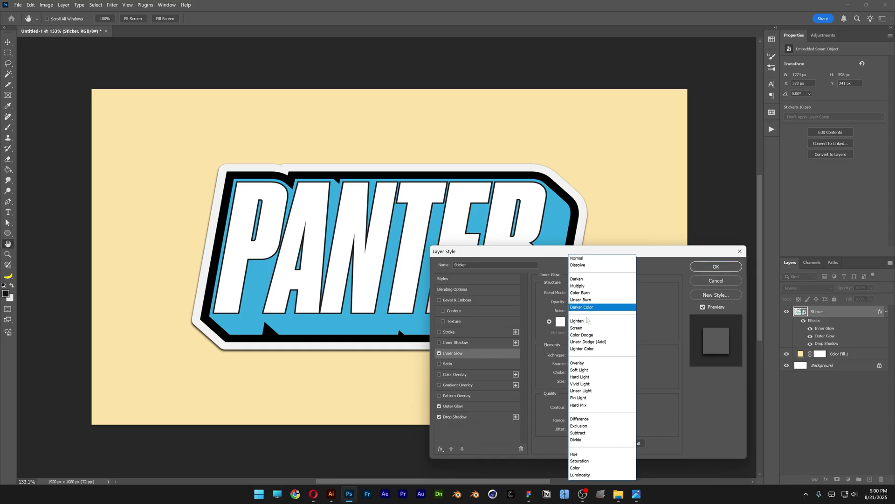
click(599, 342)
text(90)
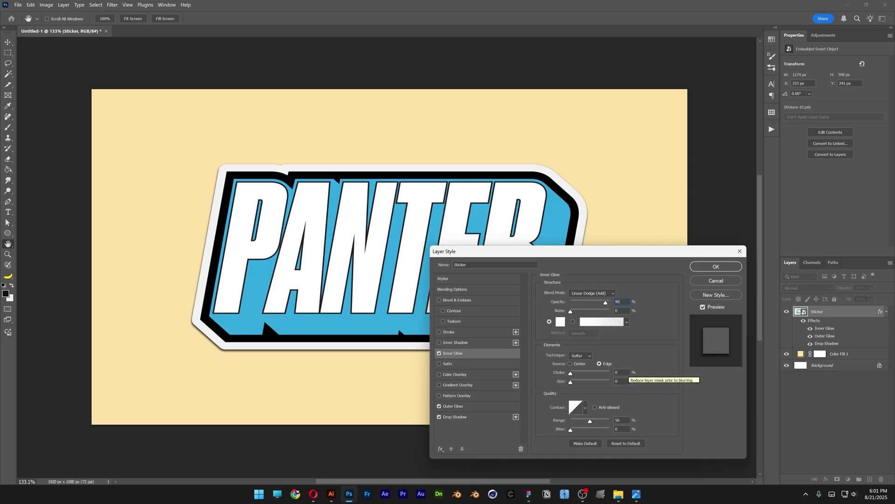
click(625, 372)
text(5)
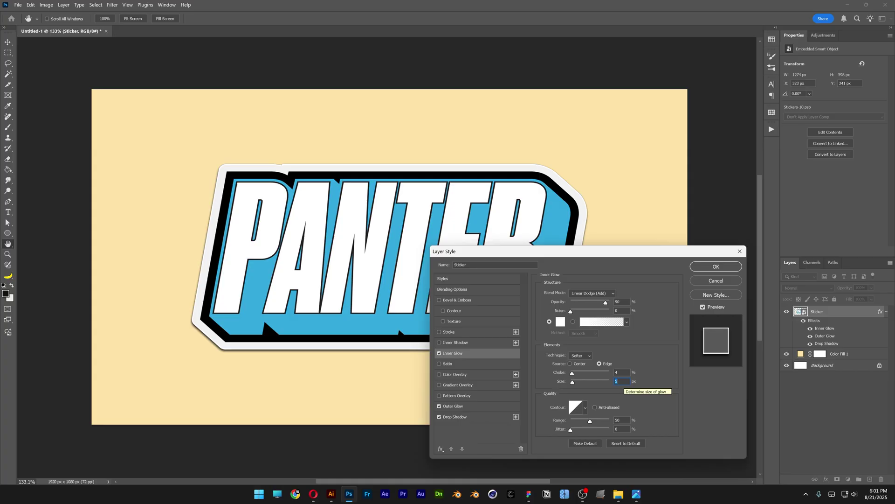
click(728, 269)
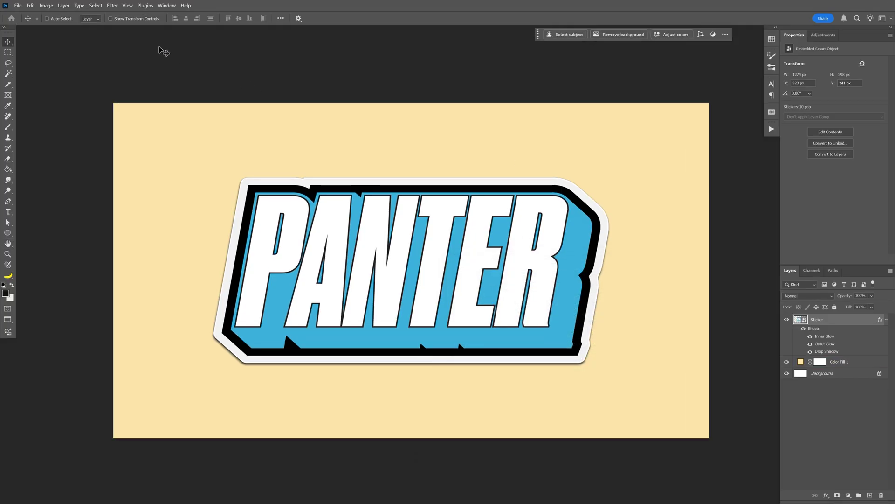
Apply the Filter Gallery's Spatter effect to the sticker with a spray radius of 1 and smoothness of 2.
click(113, 6)
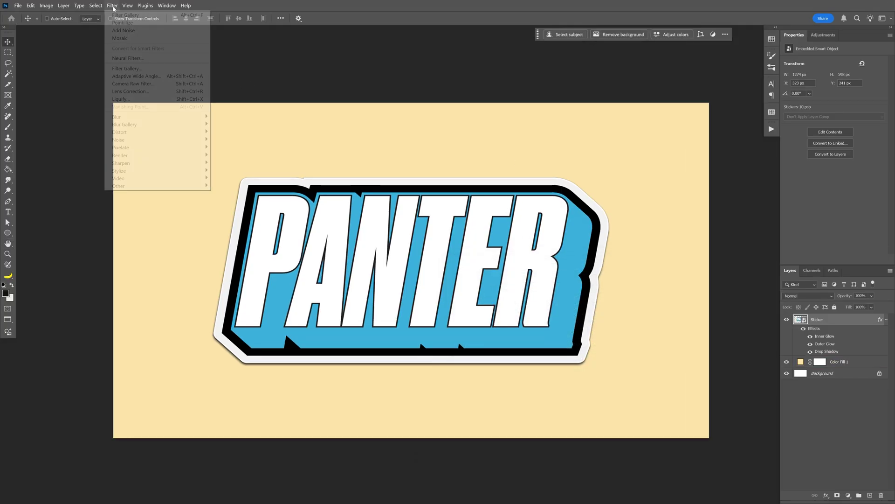
click(126, 69)
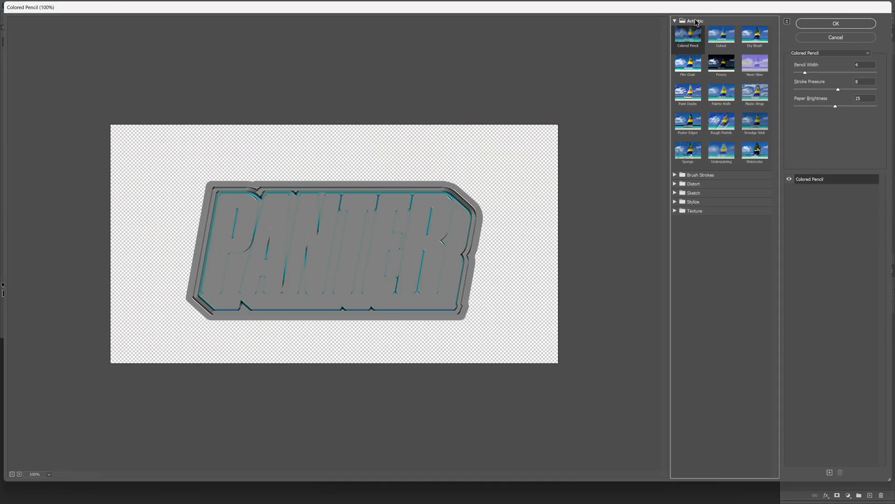
click(696, 22)
click(705, 31)
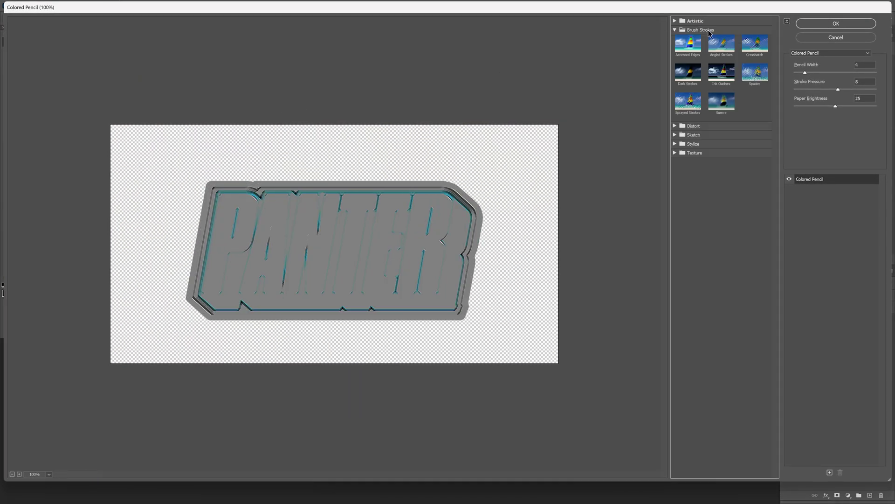
click(756, 74)
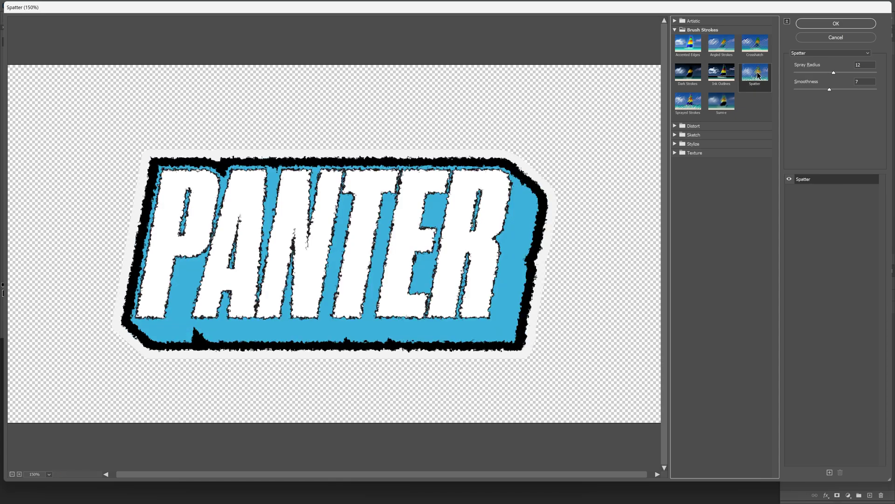
click(805, 72)
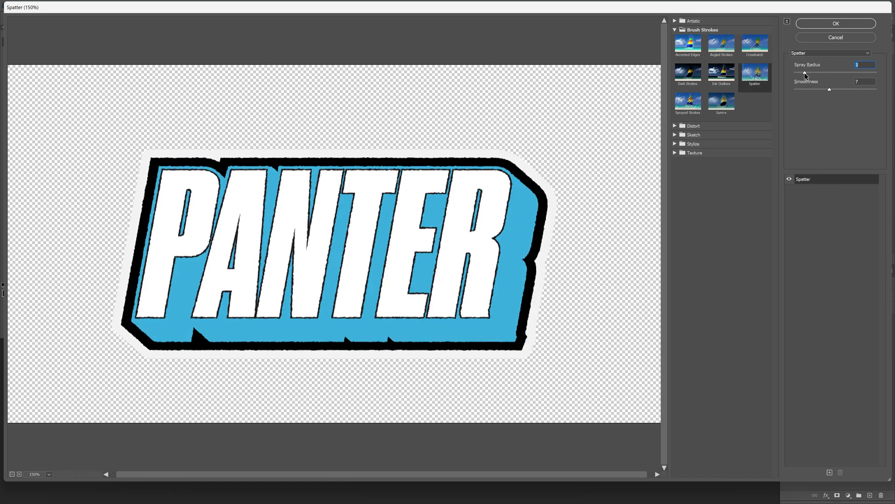
mouse_move(805, 73)
mouse_down()
mouse_move(813, 88)
mouse_move(801, 88)
mouse_up()
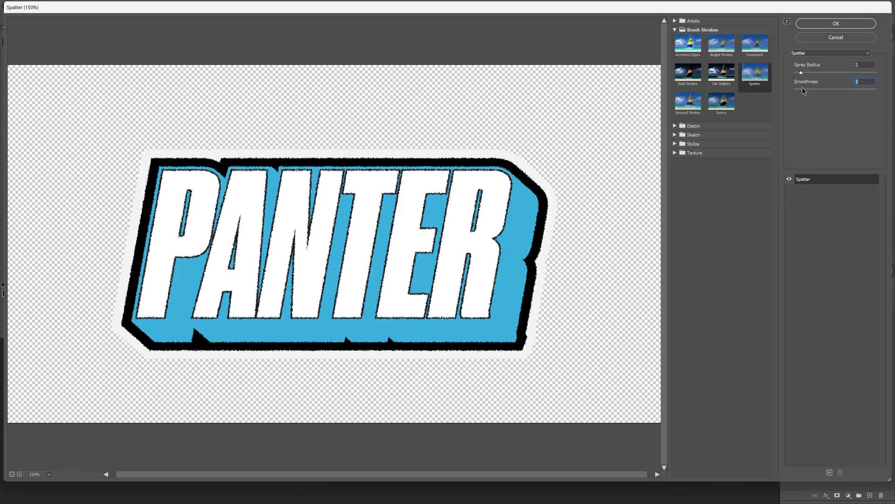
click(798, 73)
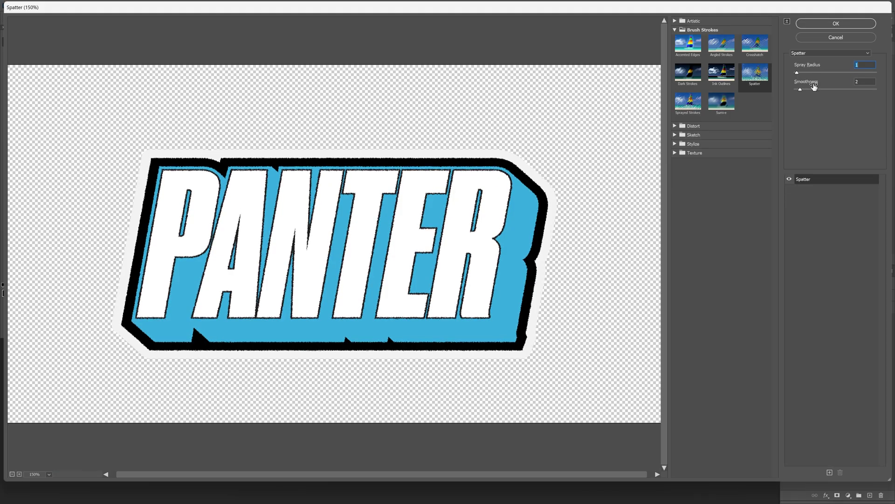
click(822, 22)
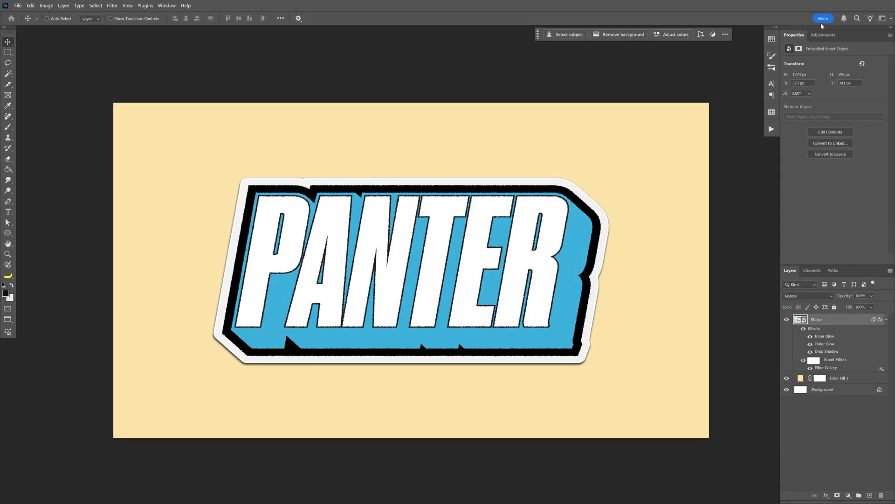
Add a black (000000) solid color fill layer above the sticker and rename it Noise.
click(848, 495)
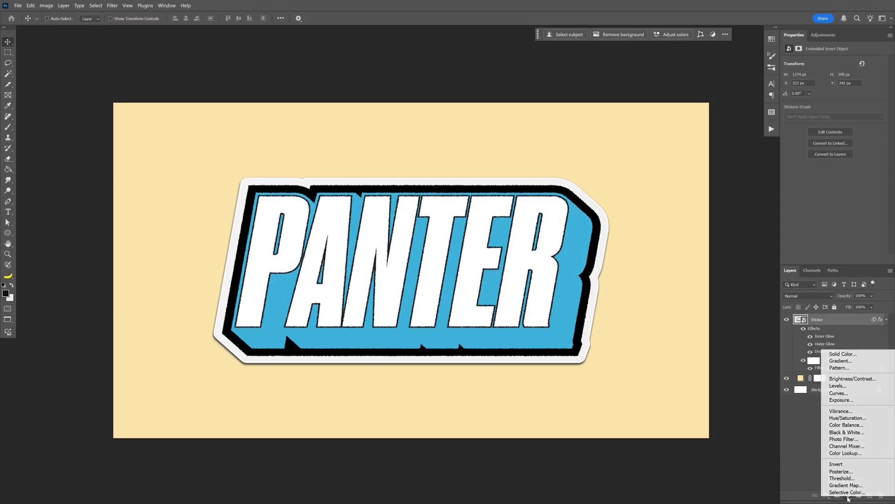
click(843, 355)
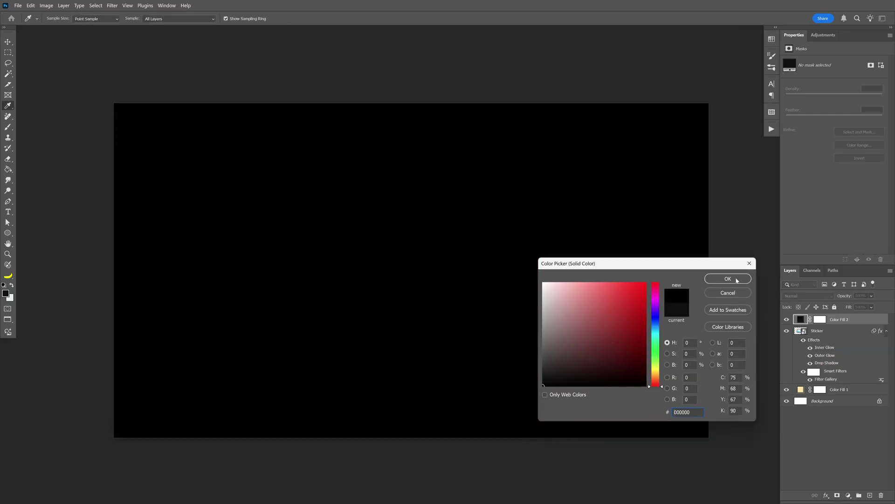
click(728, 278)
double_click(840, 319)
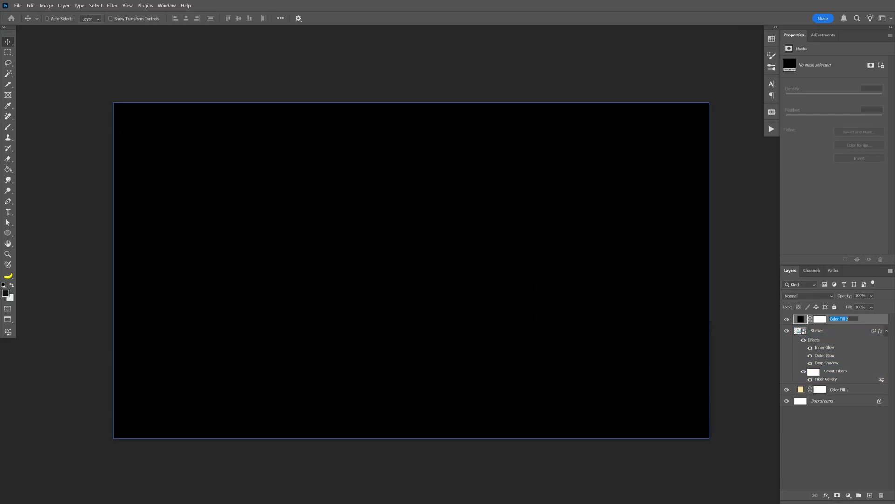
text(Noise)
key(Return)
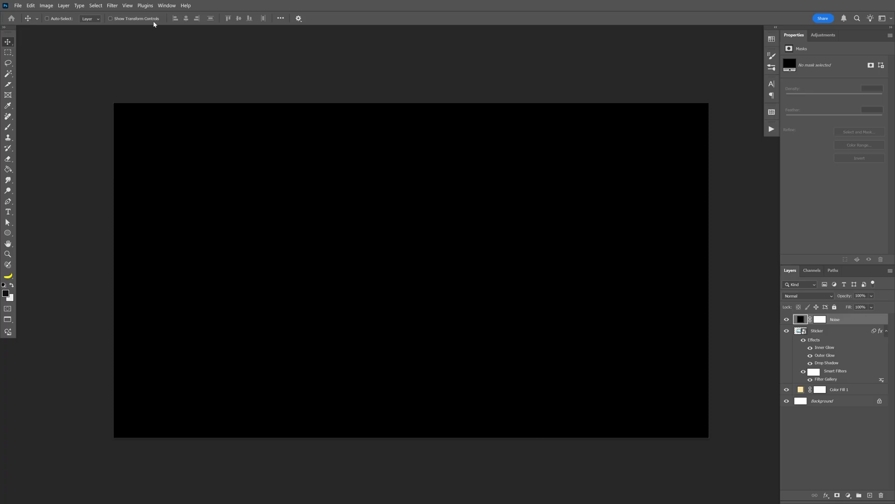
Convert the Noise fill layer to a smart object and apply the Add Noise filter with an amount of 45%.
click(112, 5)
mouse_move(196, 139)
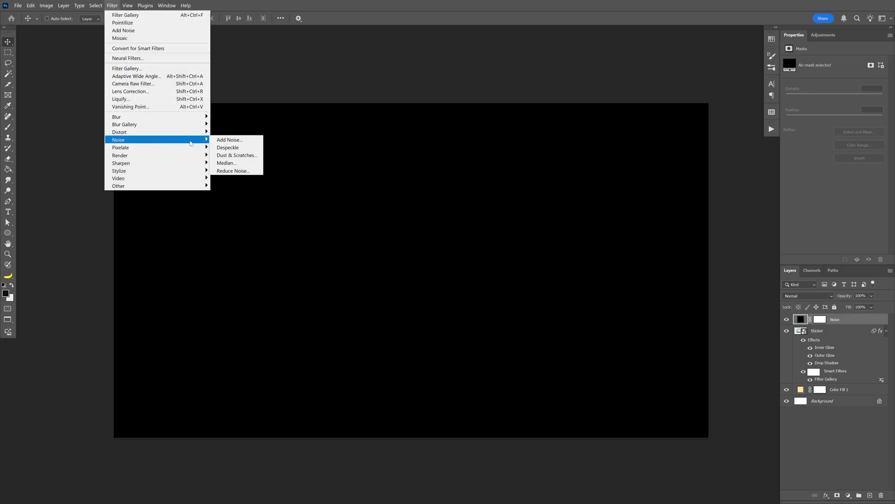
click(237, 144)
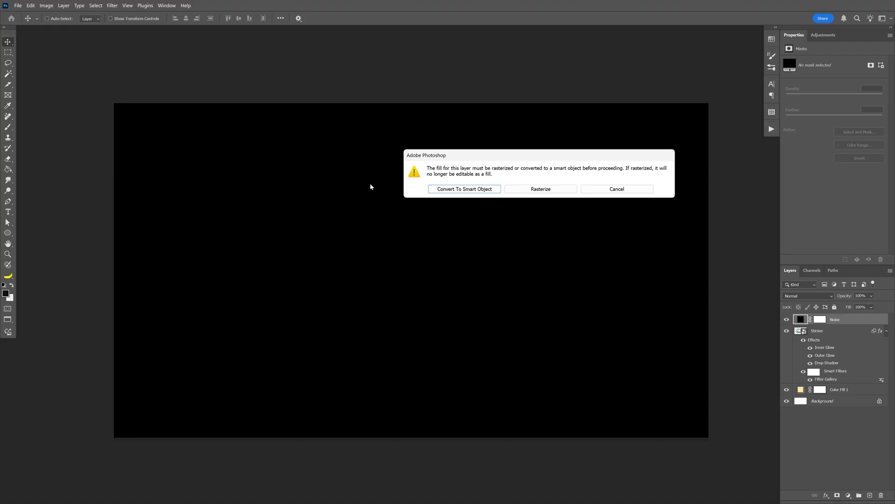
click(458, 192)
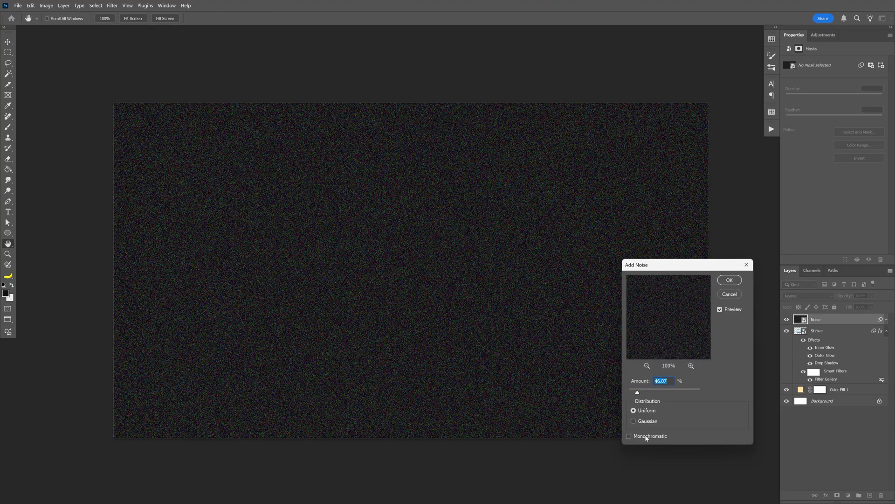
click(647, 437)
drag(669, 381, 615, 377)
text(45)
click(730, 280)
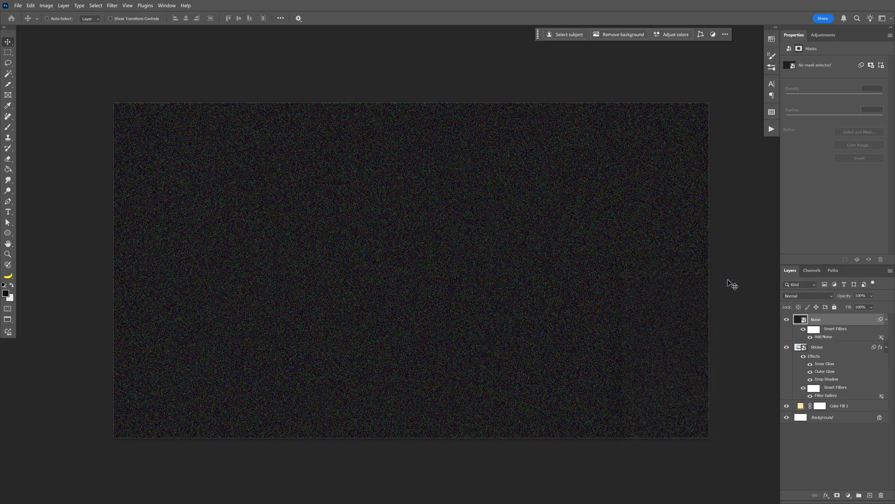
Set the Noise layer's blend mode to Screen and clip it to the Sticker layer.
click(799, 296)
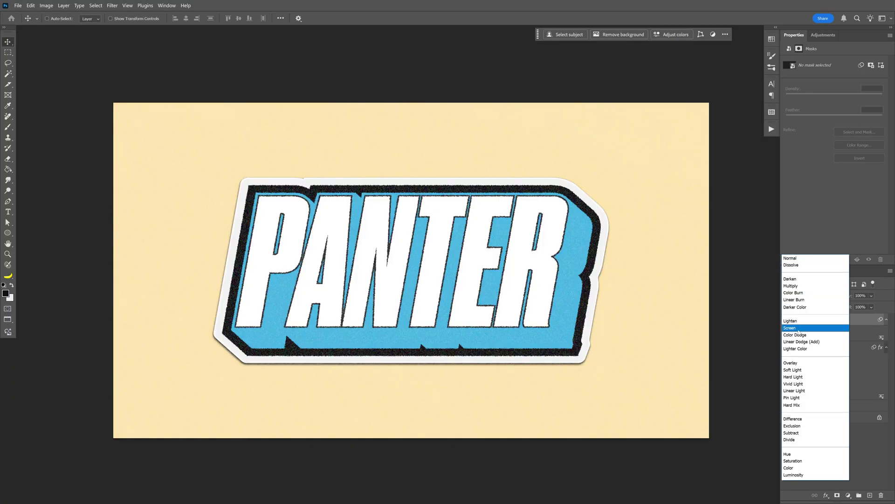
click(799, 328)
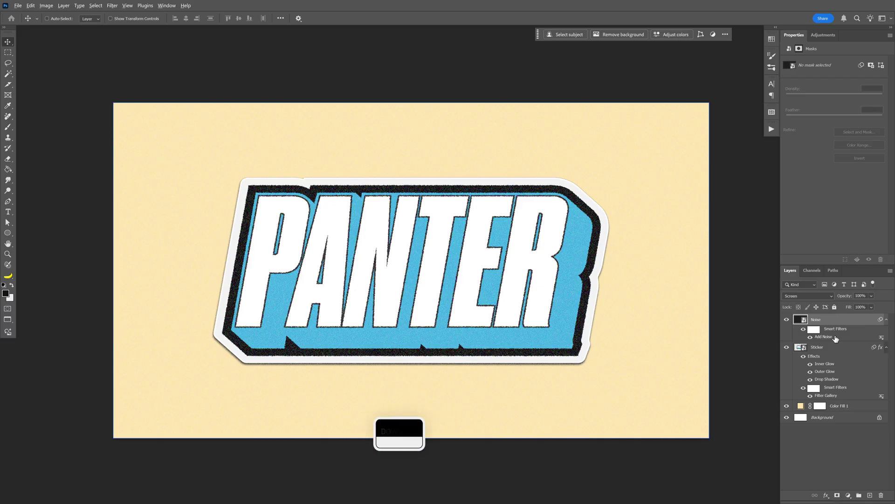
drag(824, 339, 834, 339)
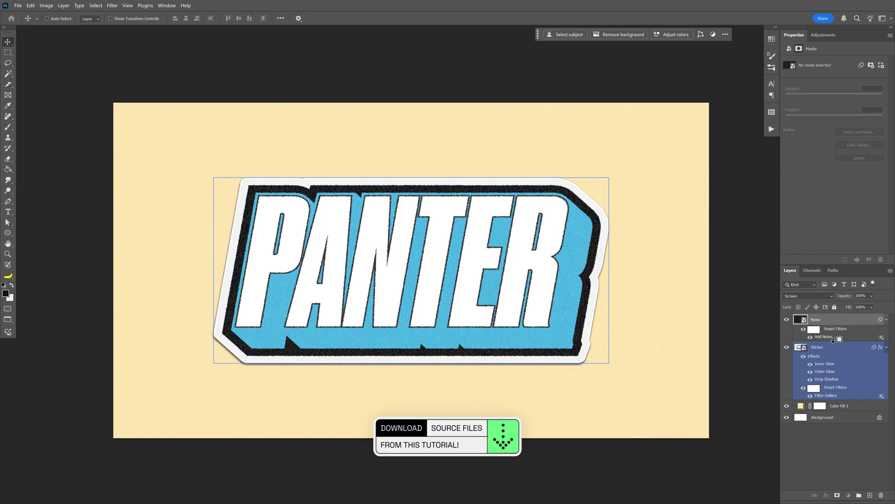
alt+click(834, 340)
Add a second black (000000) solid color fill layer above the Noise layer.
click(848, 496)
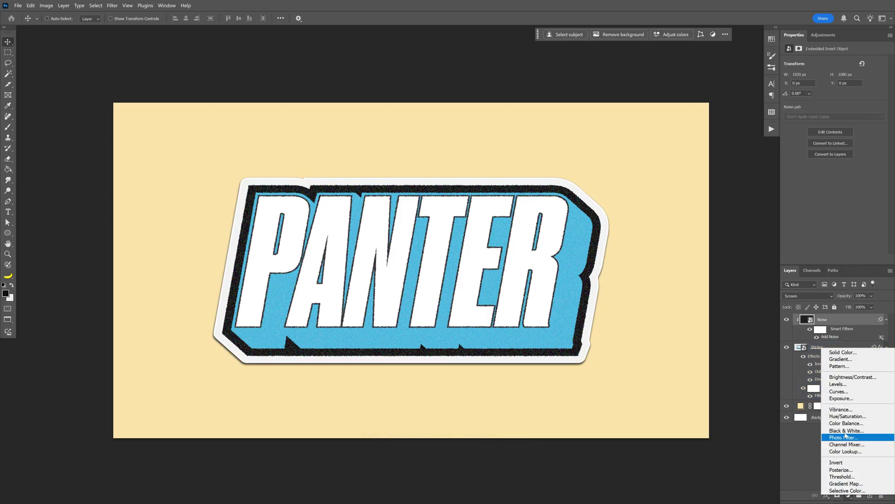
click(855, 354)
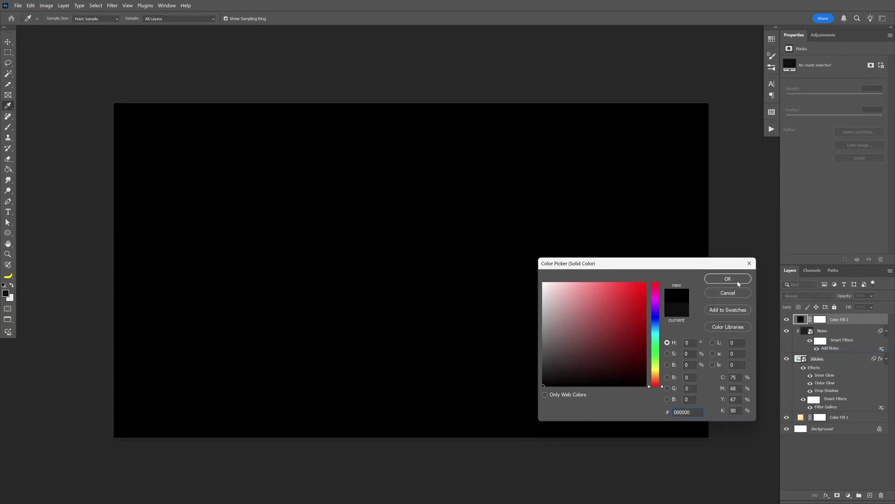
click(738, 280)
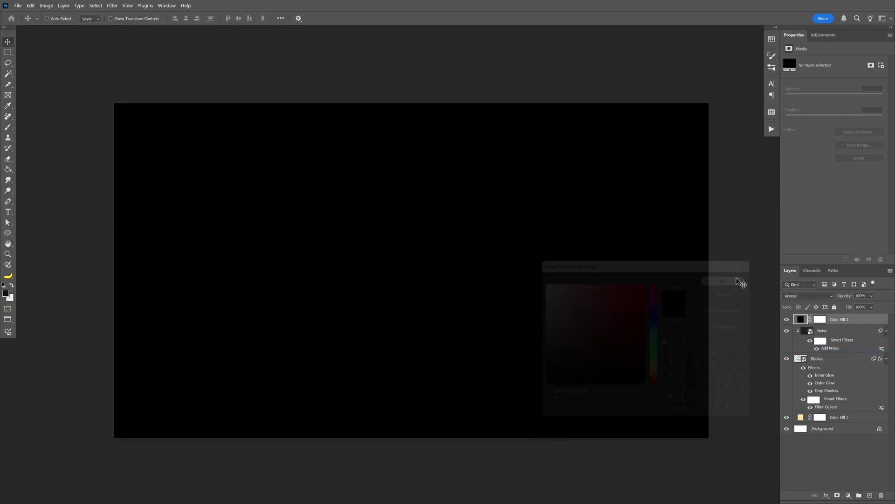
Convert Color Fill 2 to a smart object and clip it to the sticker.
right_click(859, 320)
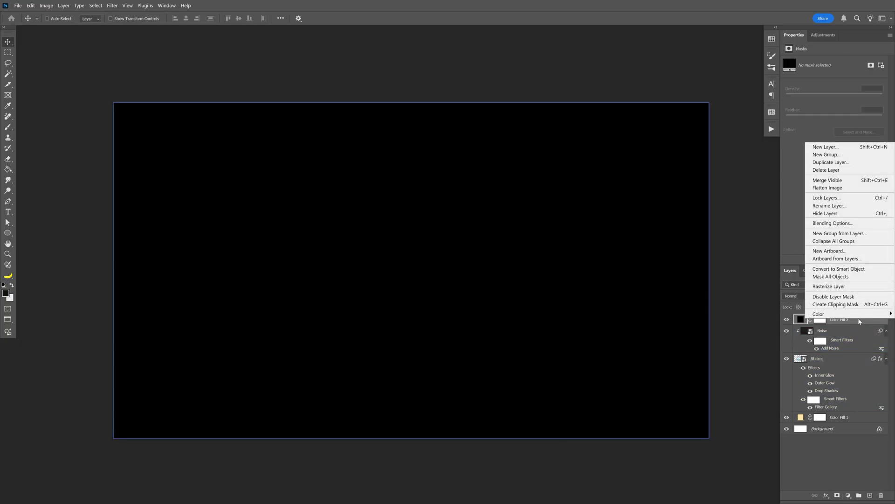
click(853, 269)
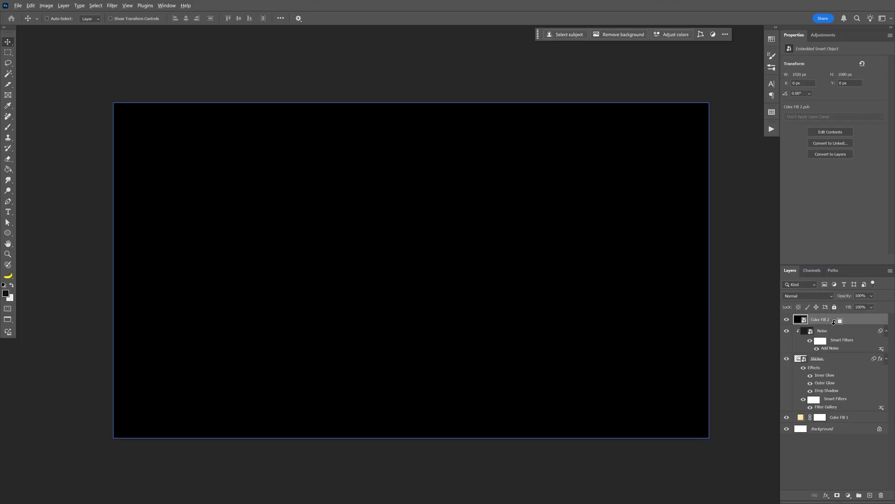
alt+click(835, 322)
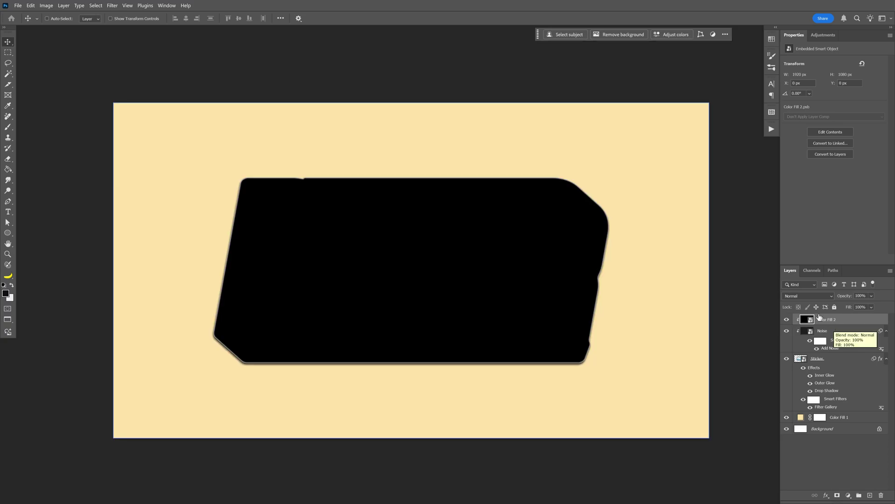
Apply the Pointillize filter to Color Fill 2 with a small cell size of about 8.
click(113, 5)
mouse_move(196, 148)
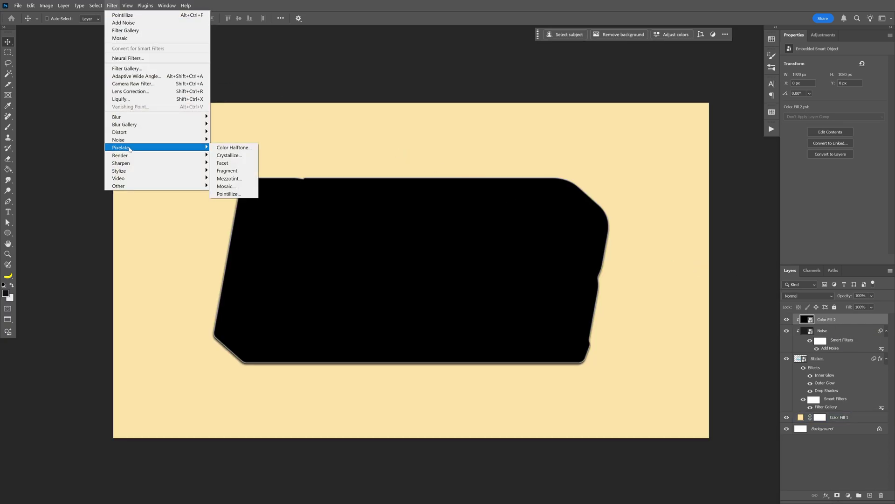
click(242, 195)
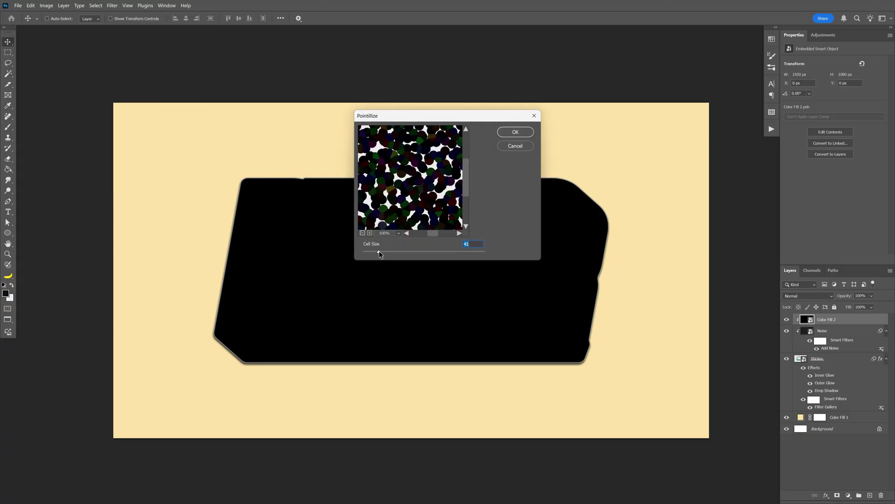
drag(379, 251, 365, 257)
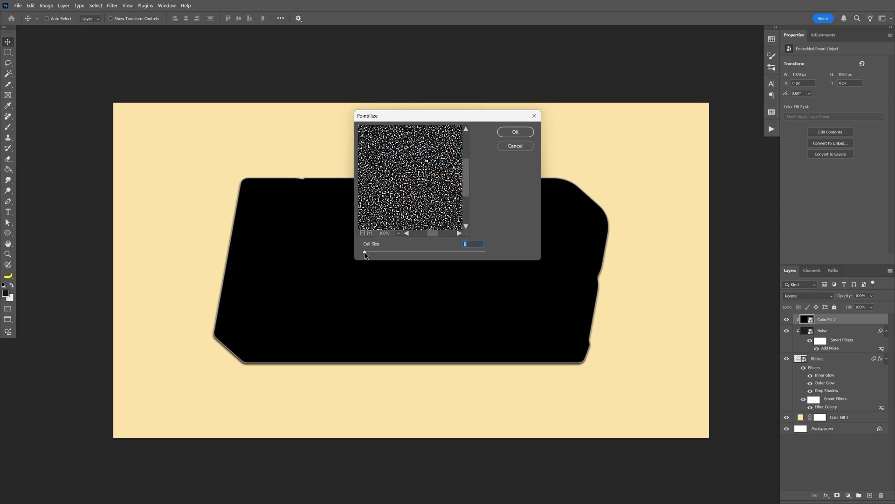
click(515, 132)
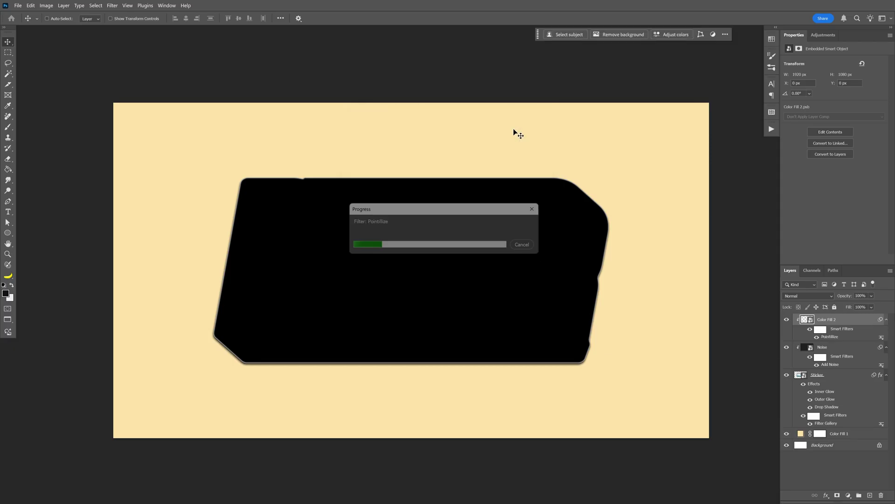
Set the pointillized Color Fill 2 layer's blend mode to Overlay and its opacity to 40%.
click(802, 297)
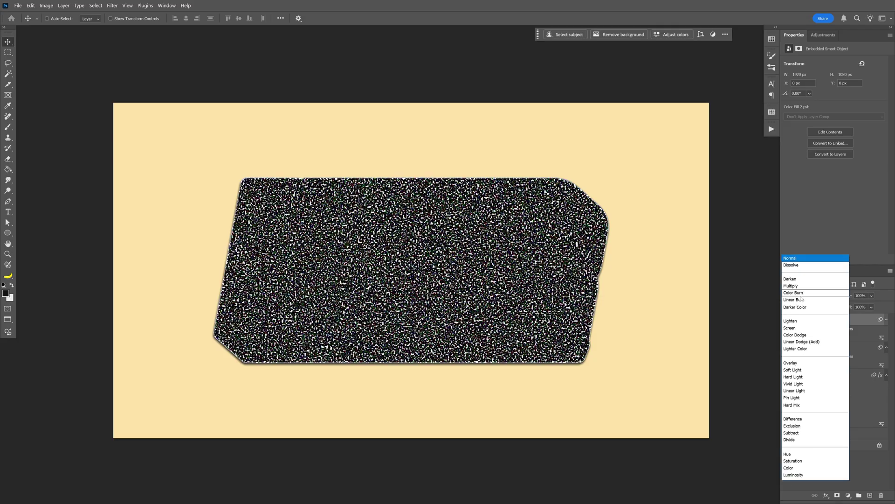
click(802, 364)
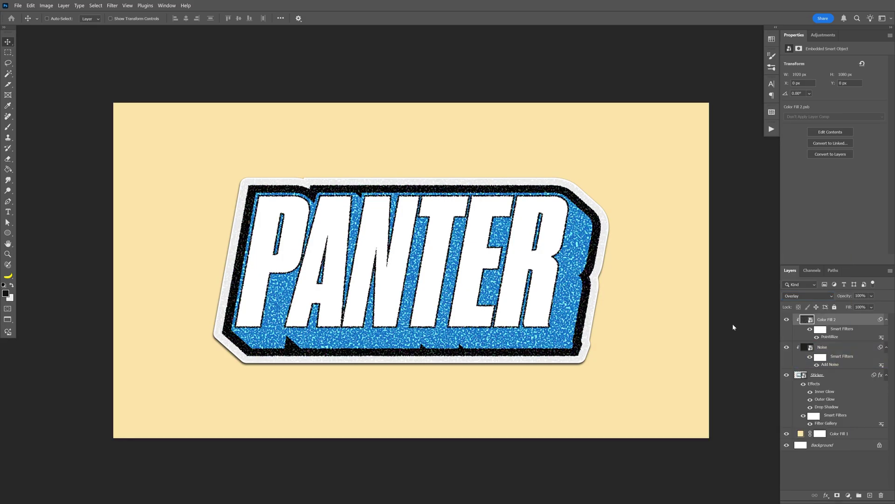
click(873, 296)
drag(884, 307, 865, 308)
text(40)
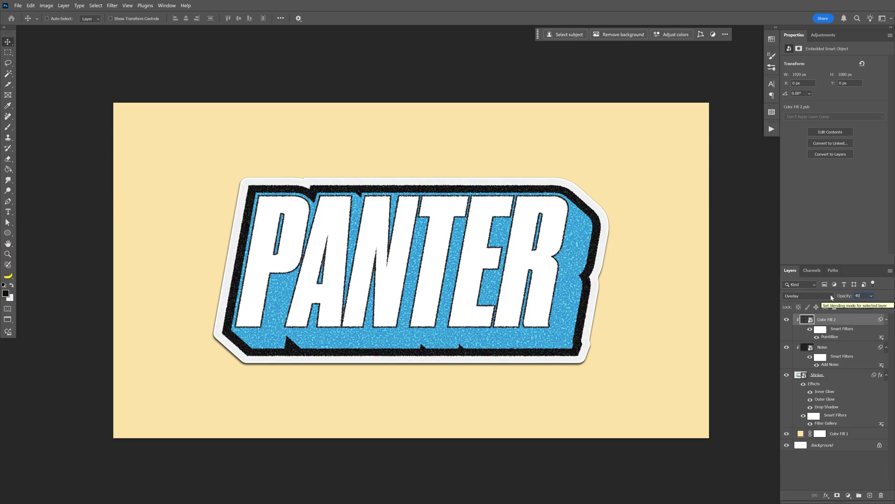
key(Return)
Add another black (000000) solid color fill layer at the top of the layer stack and duplicate it.
click(848, 493)
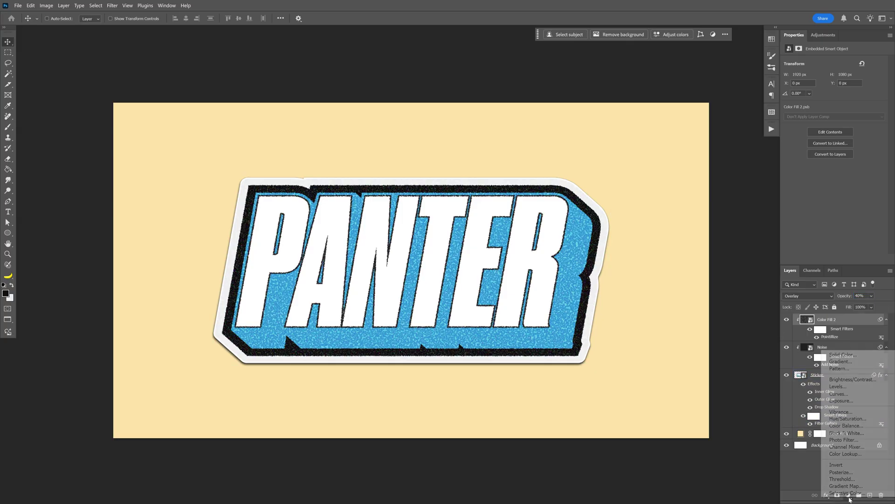
click(843, 355)
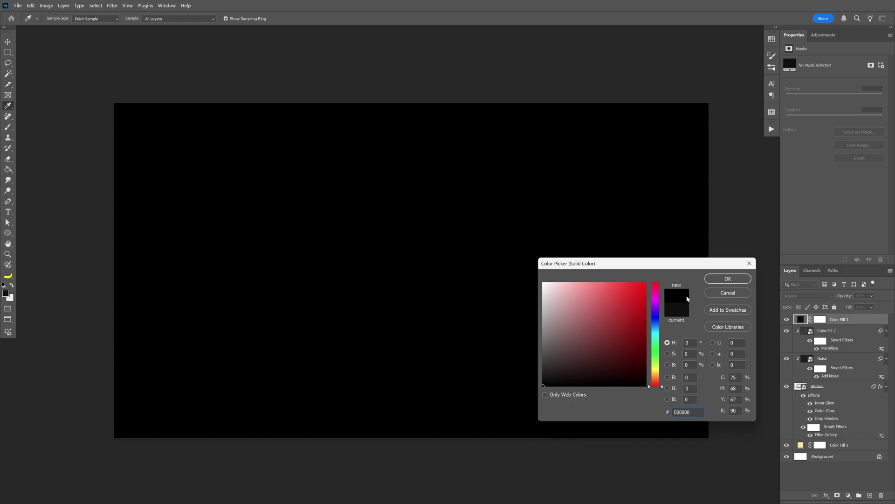
click(727, 279)
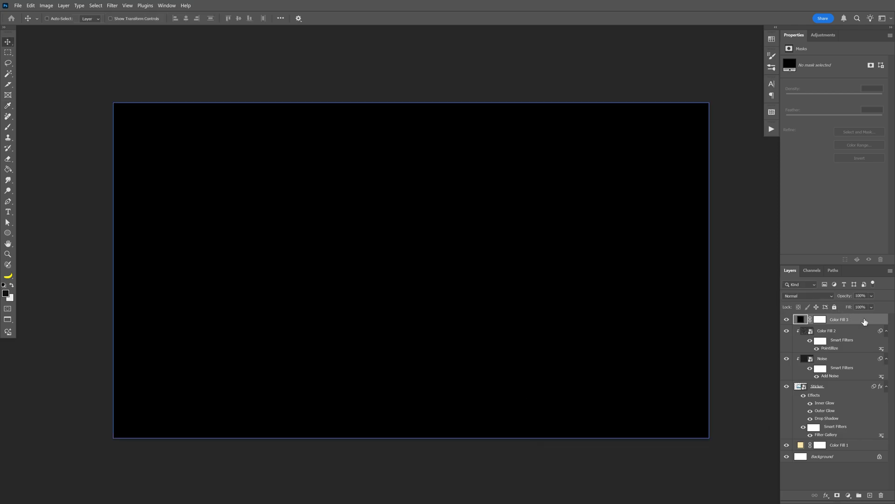
key(ctrl)
key(ctrl+j)
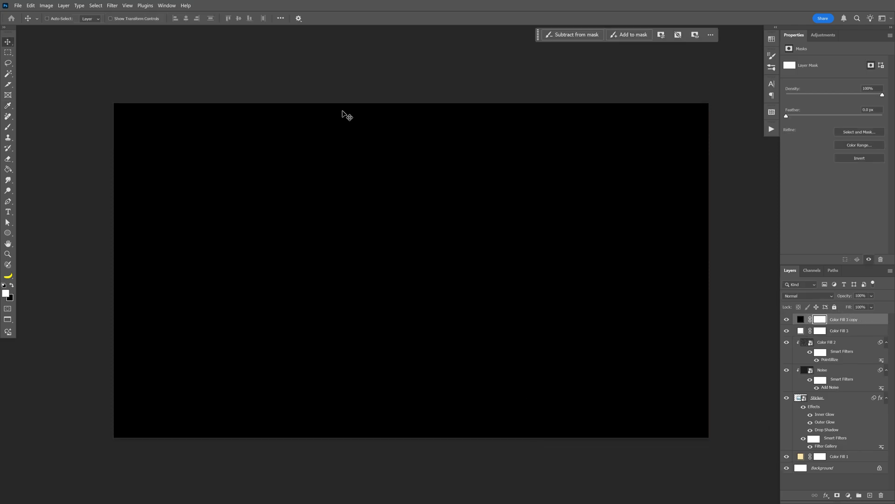
Change the lower fill, Color Fill 3, to white and clip both new fill layers to the sticker.
click(849, 332)
click(848, 322)
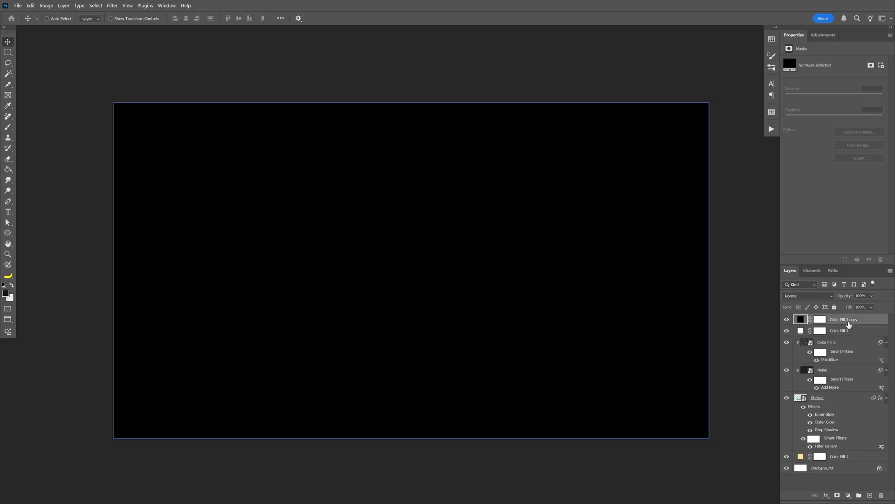
click(847, 332)
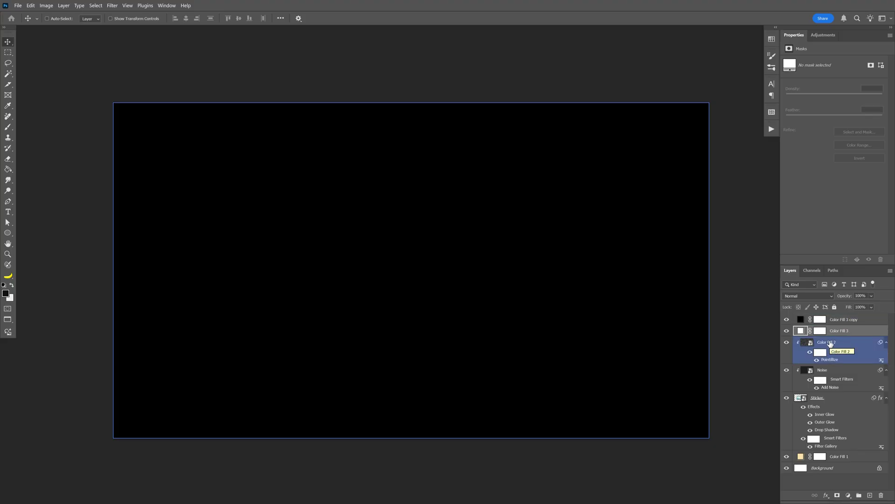
drag(831, 343, 837, 334)
alt+click(837, 335)
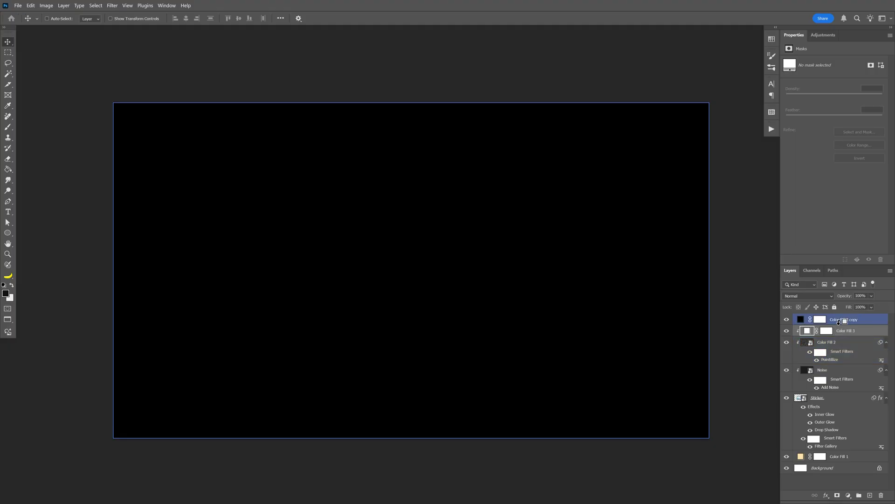
drag(839, 322, 839, 323)
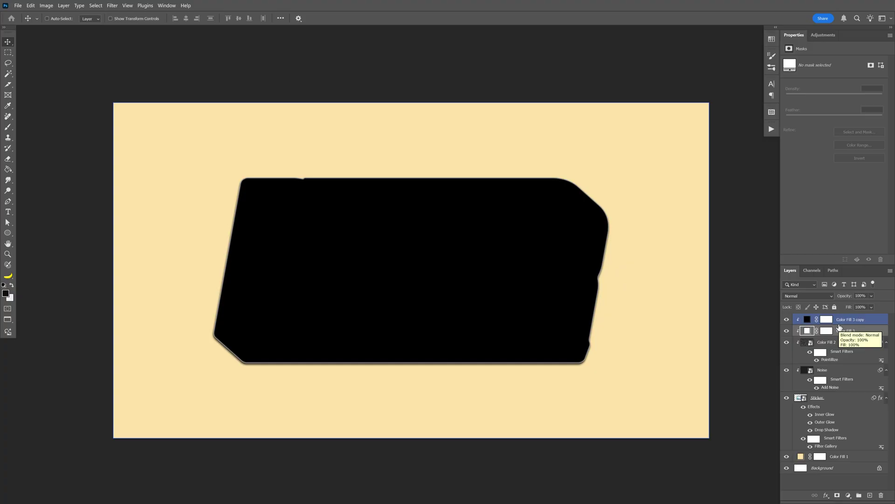
Try a diagonal black Brush stroke over the sticker's first letters on the mask of Color Fill 3 copy, and undo it.
click(827, 320)
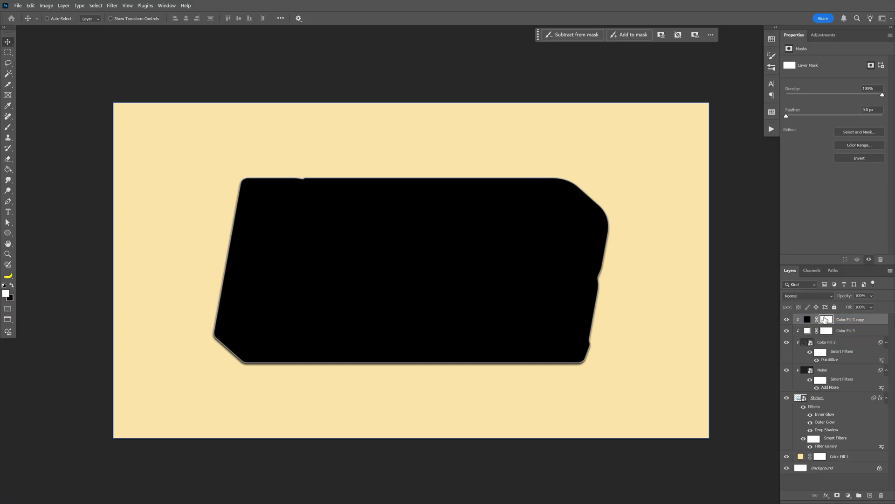
click(8, 127)
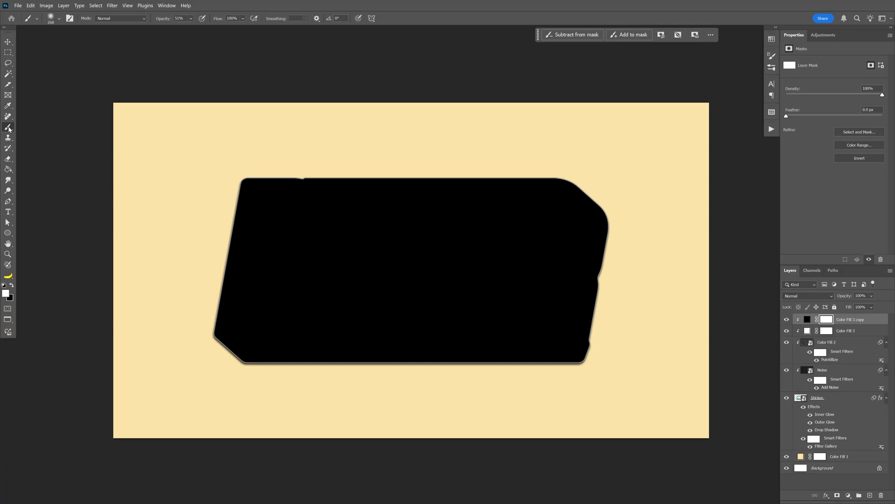
click(13, 285)
drag(340, 149, 248, 409)
key(ctrl+z)
Paint two wide diagonal soft black Brush bands at 51% opacity across the sticker on the mask of Color Fill 3 copy.
click(190, 18)
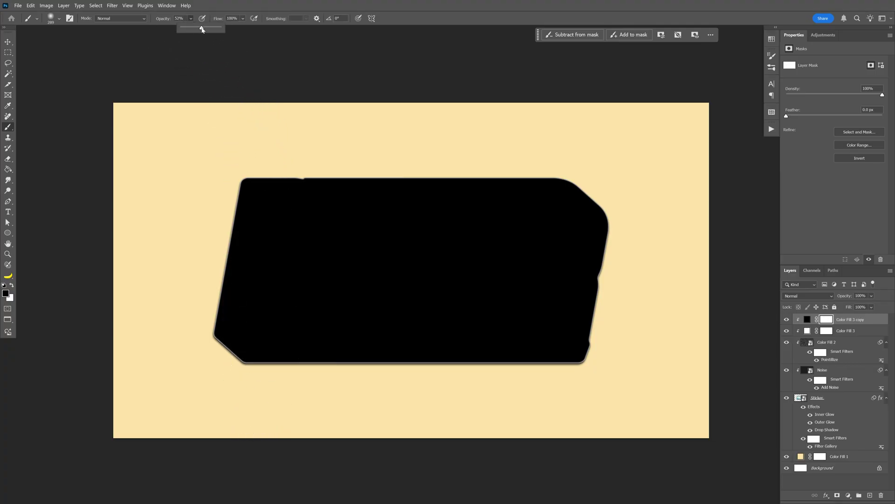
drag(351, 144, 266, 373)
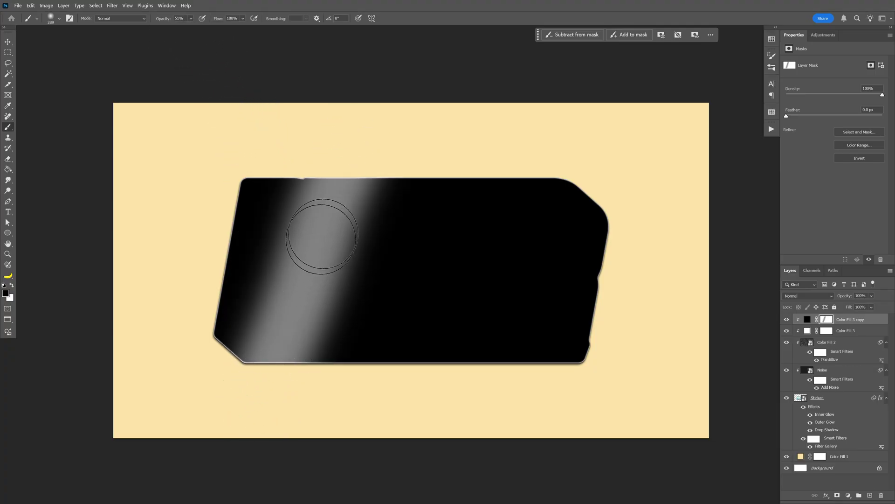
click(314, 244)
drag(312, 247, 244, 404)
key(bracketright)
drag(559, 91, 379, 407)
mouse_move(564, 136)
mouse_down()
mouse_move(356, 421)
mouse_move(437, 321)
mouse_up()
drag(376, 156, 319, 230)
key(bracketleft)
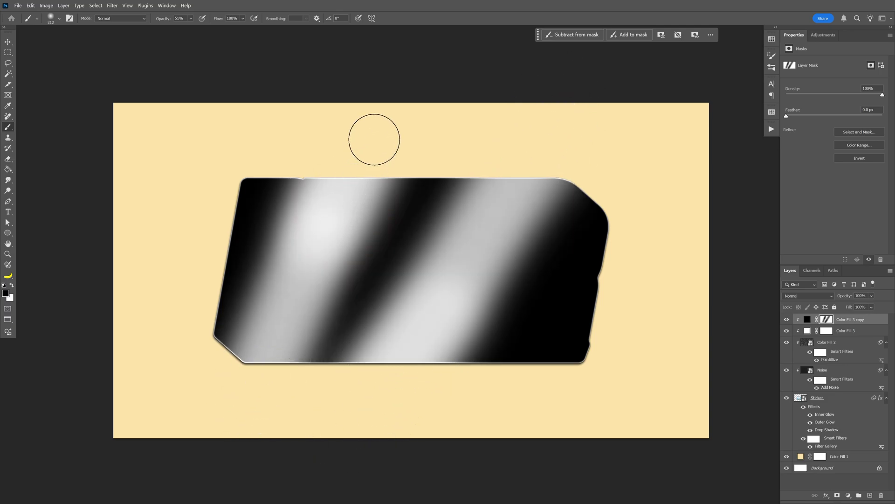
drag(374, 139, 230, 397)
drag(550, 156, 385, 400)
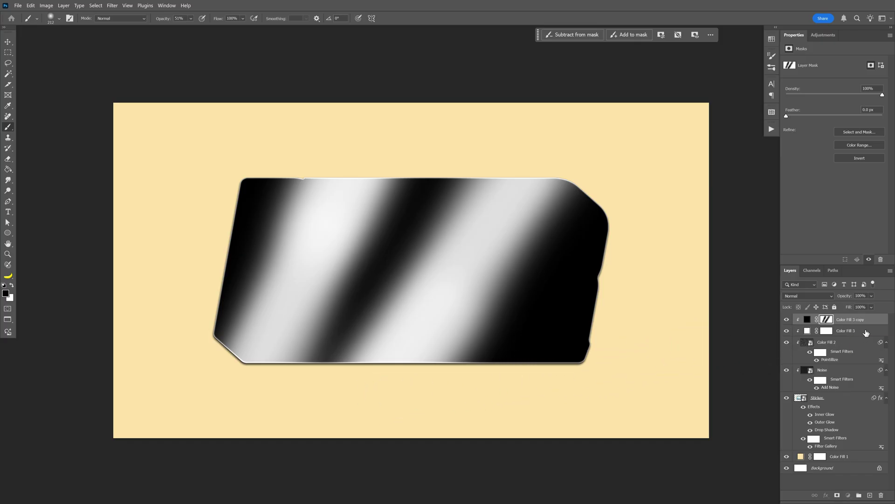
Convert Color Fill 3 and its copy into one smart object and rename it Gloss.
shift+click(867, 331)
right_click(866, 332)
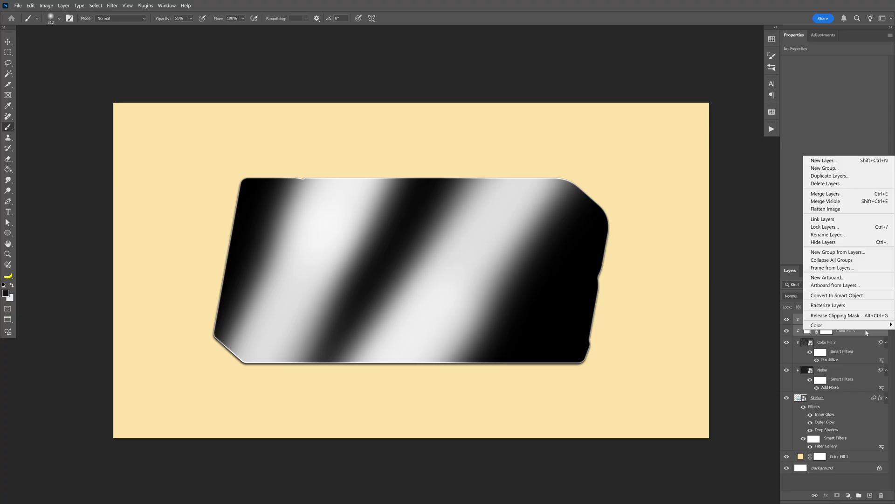
click(868, 297)
double_click(836, 320)
text(Gloss)
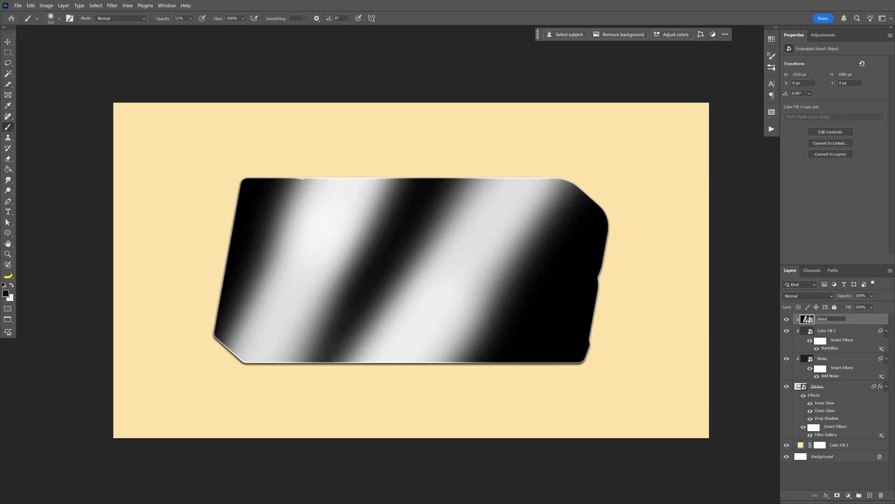
key(Return)
Apply the Filter Gallery's Ocean Ripple to the Gloss layer with ripple size 4 and ripple magnitude 19.
click(112, 5)
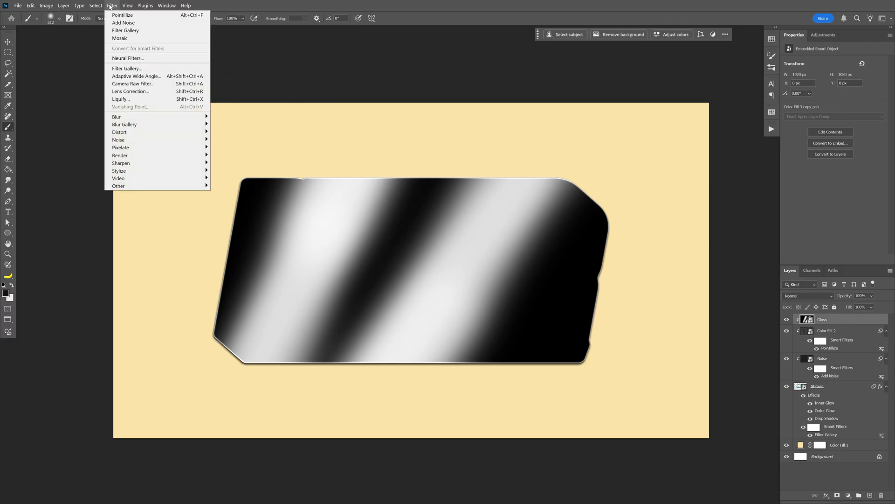
click(135, 69)
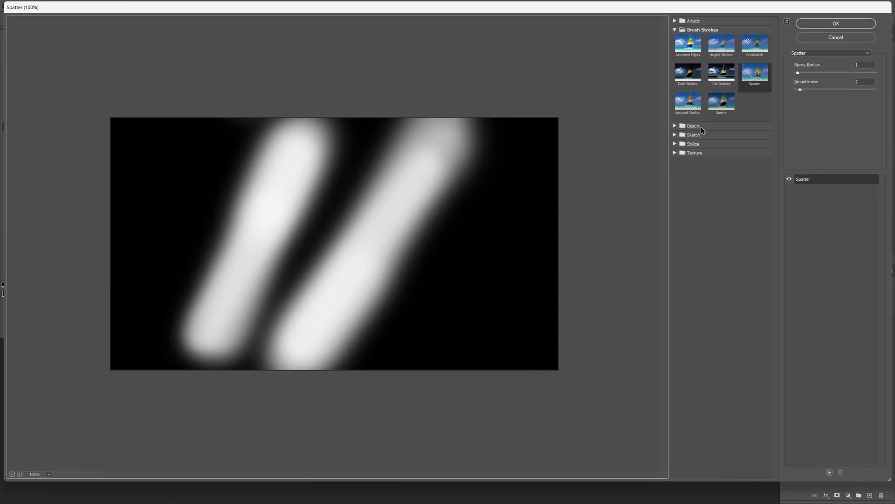
click(694, 126)
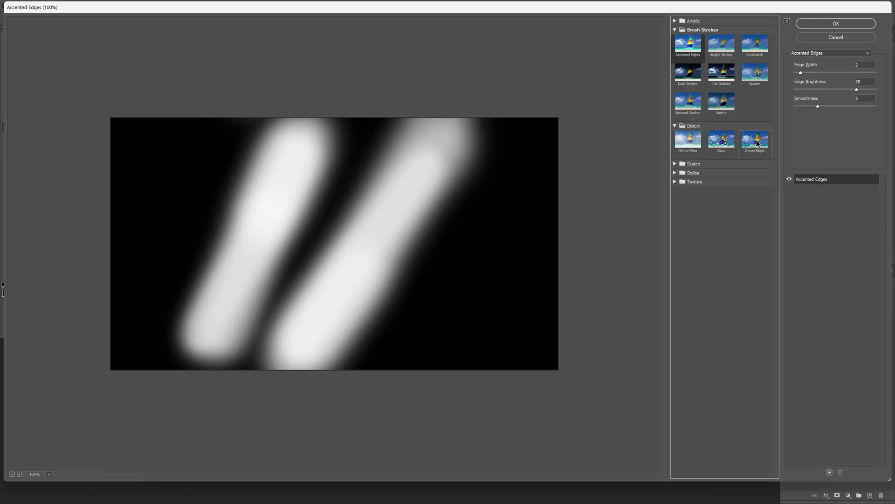
click(756, 140)
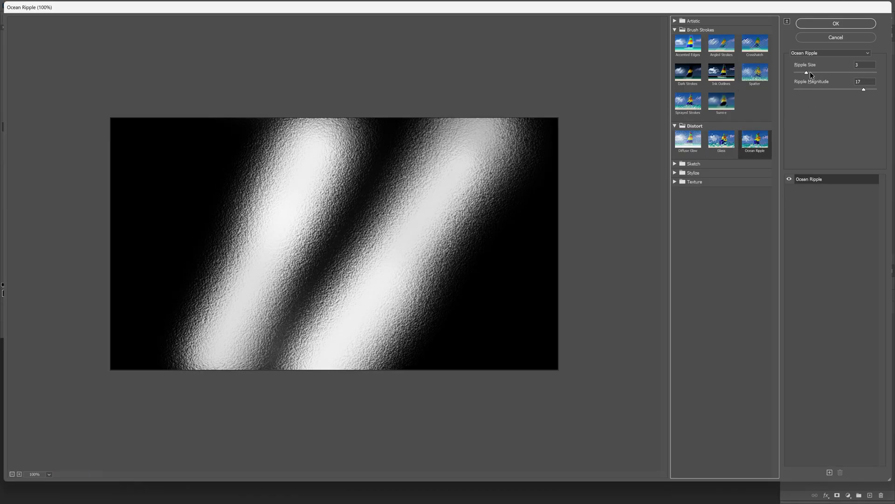
mouse_move(810, 72)
mouse_down()
mouse_move(822, 74)
mouse_move(811, 76)
mouse_up()
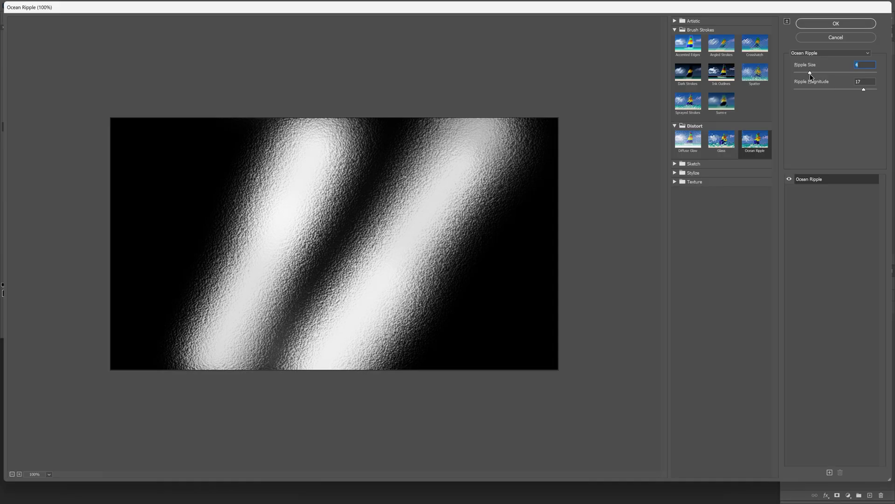
drag(864, 88, 874, 90)
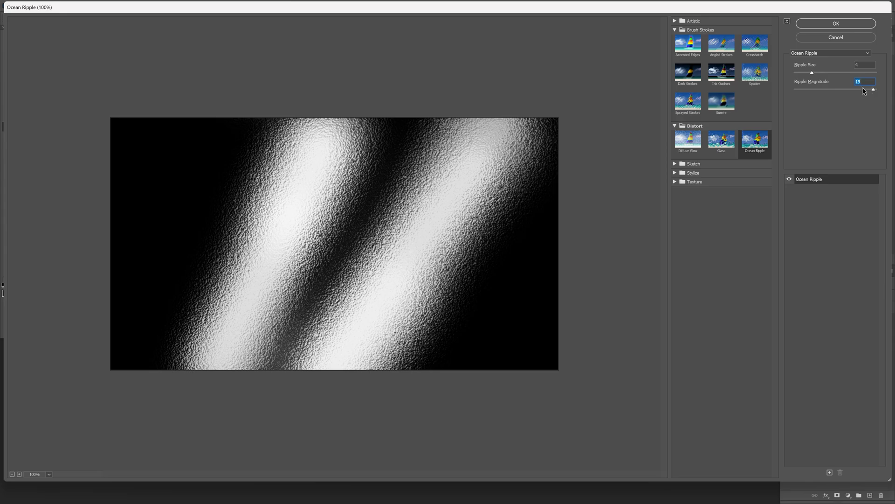
click(833, 27)
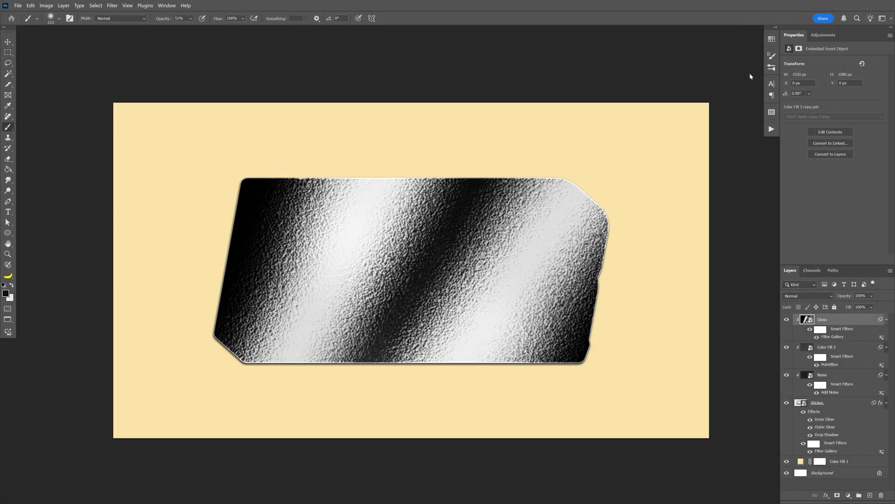
Set the Gloss layer's blend mode to Screen and its opacity to 76%.
click(810, 295)
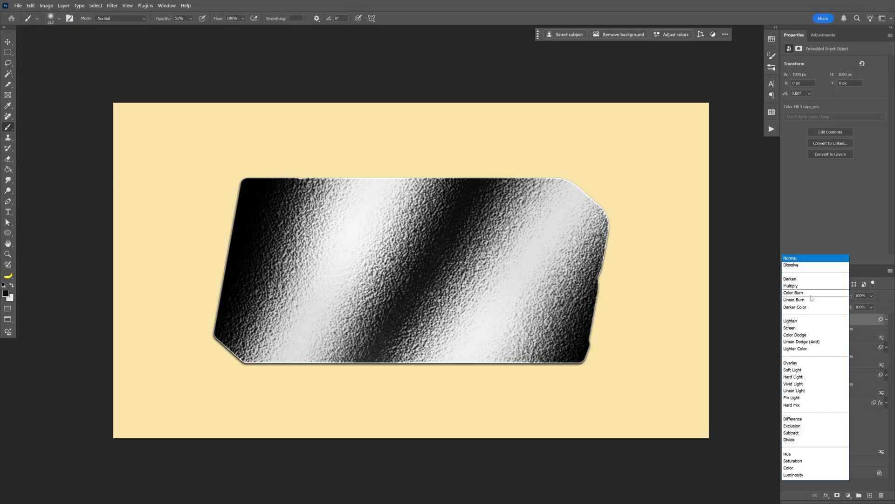
click(800, 328)
key(v)
click(872, 296)
click(878, 306)
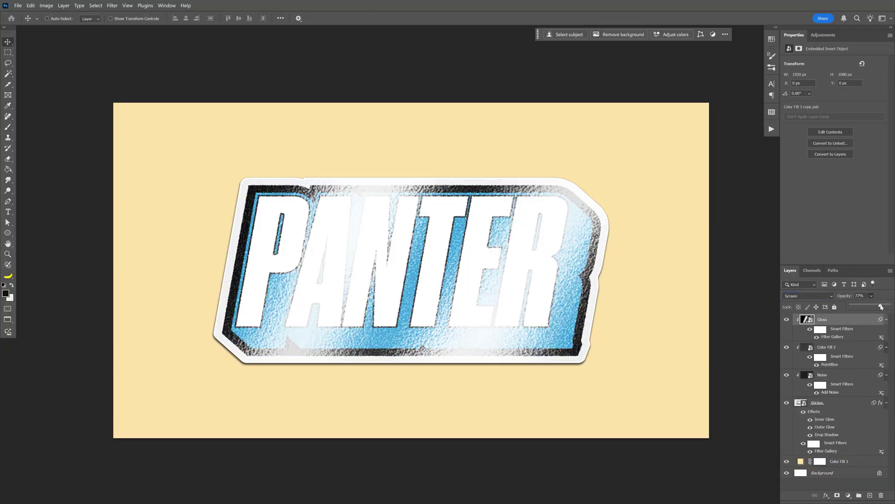
click(731, 261)
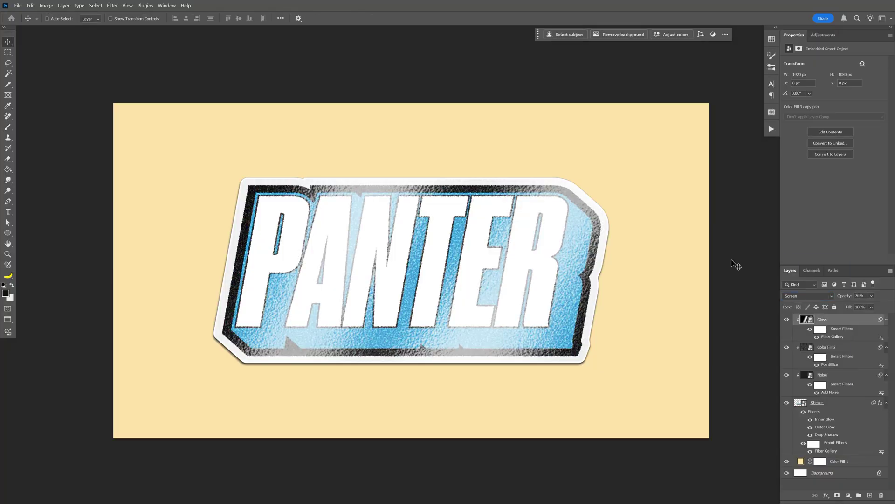